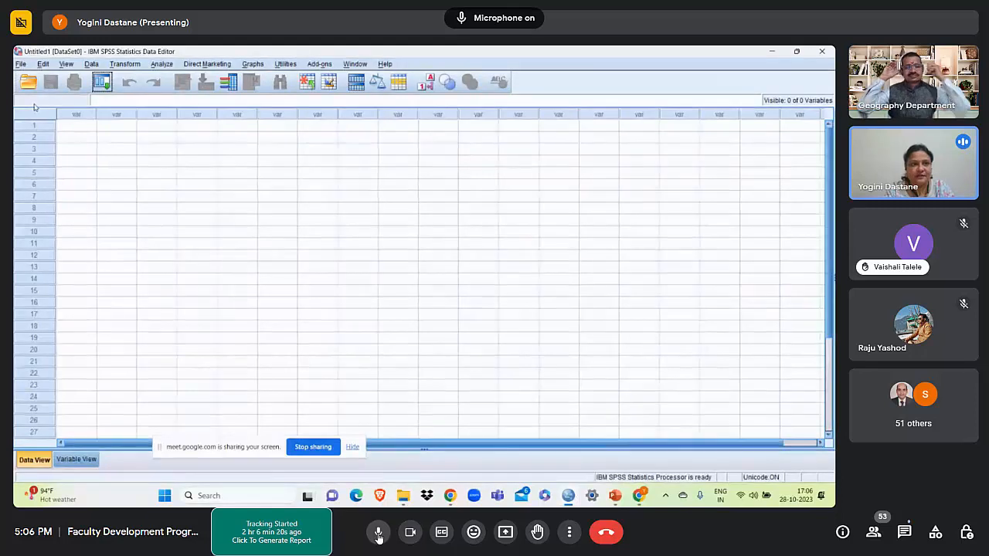
click(29, 83)
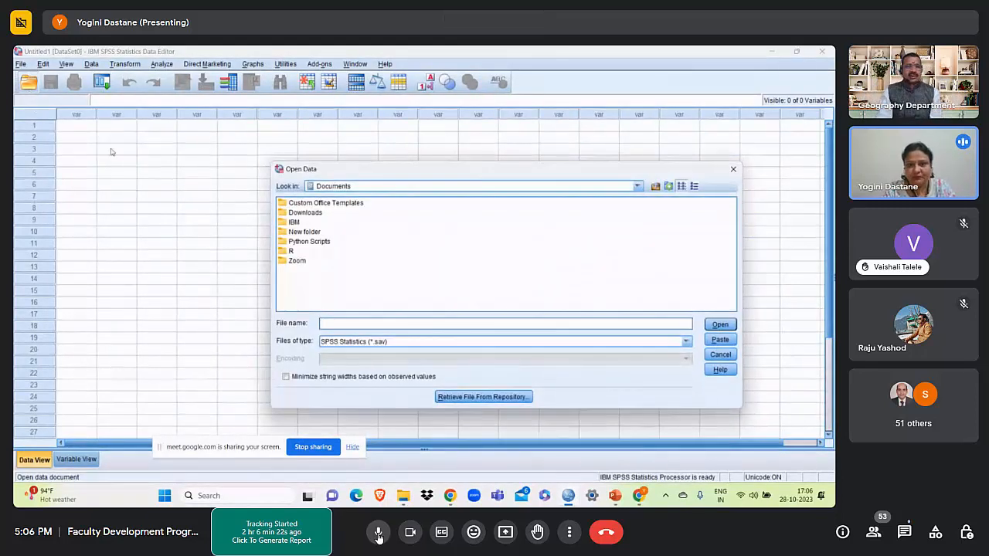
click(366, 187)
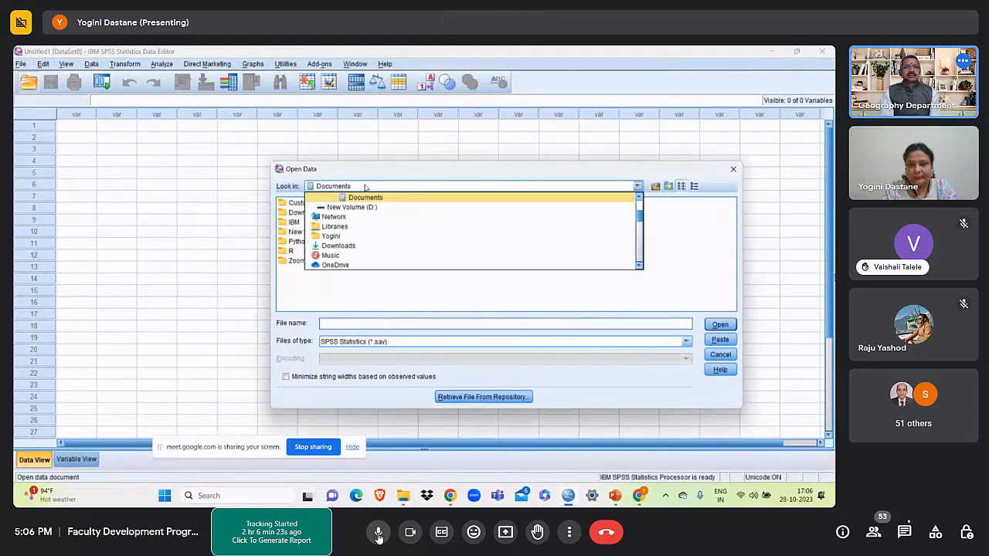
click(354, 236)
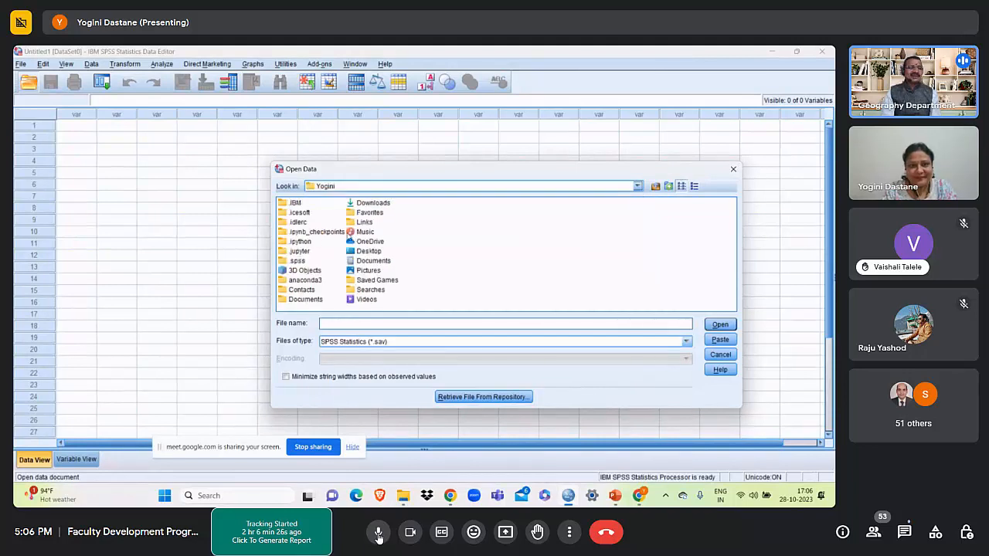
click(380, 189)
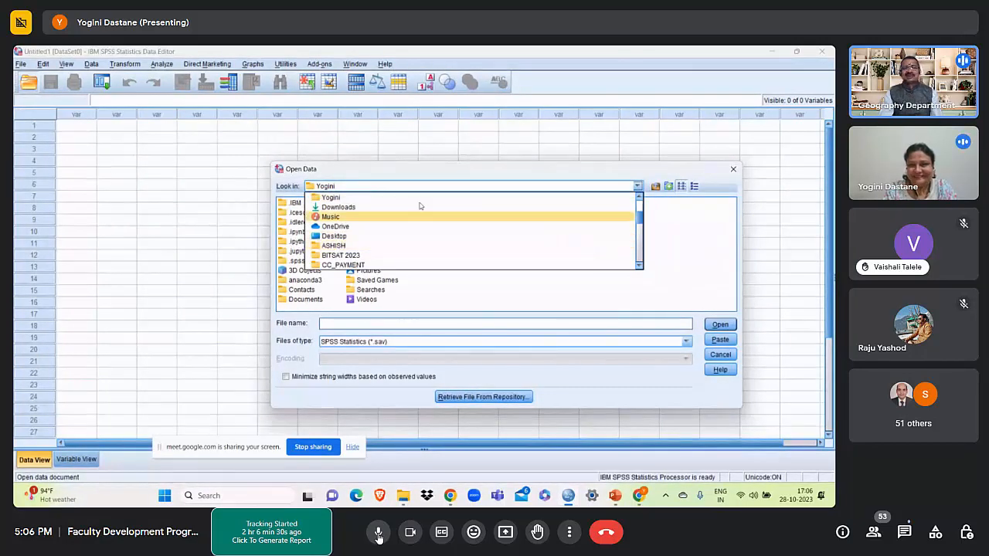
click(563, 203)
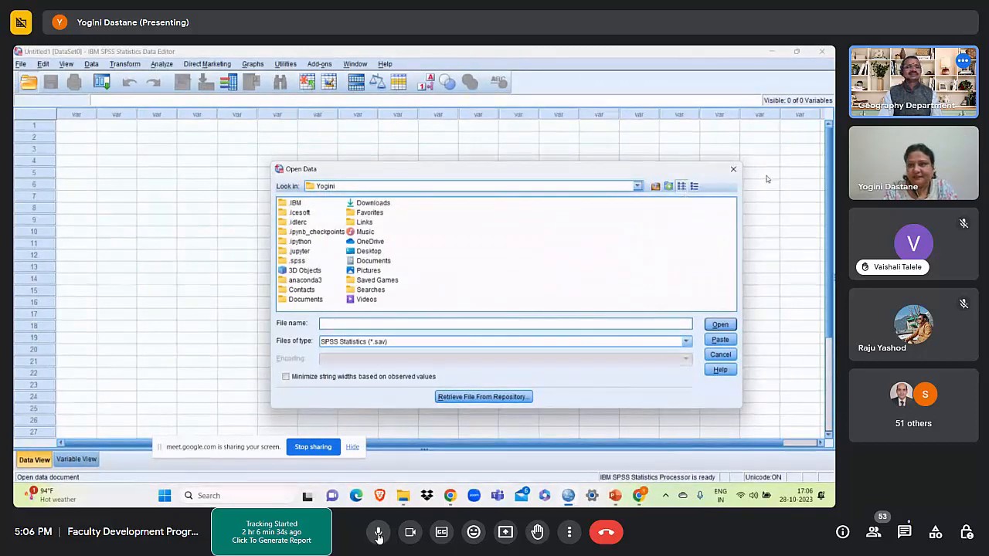
click(733, 168)
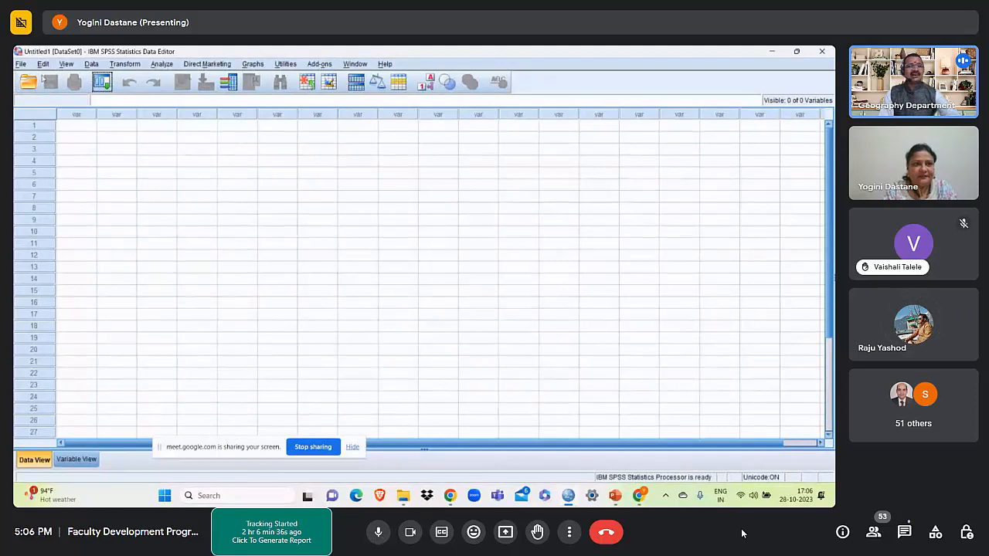
Start opening an SPSS data file and browse to the FDP_ASP_SPSS folder on drive D.
click(30, 82)
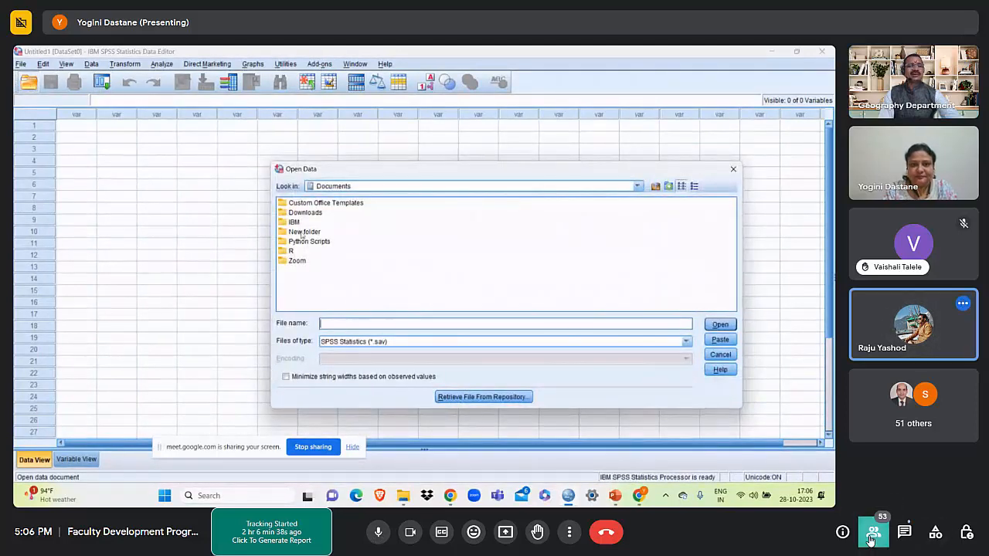
Look through the meeting's participant list, close it and mute the microphone.
click(872, 535)
scroll(881, 460, down, 3)
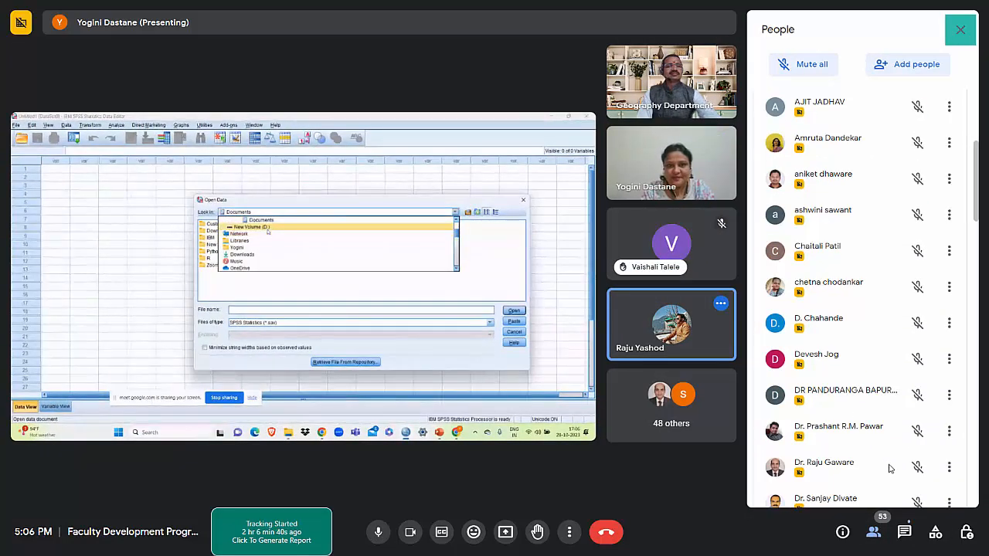
scroll(889, 468, down, 10)
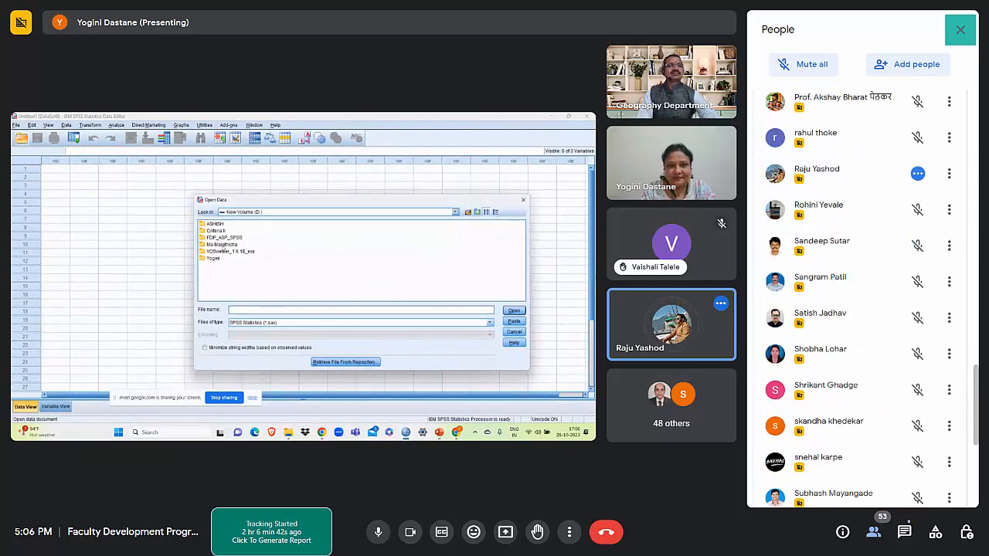
click(960, 31)
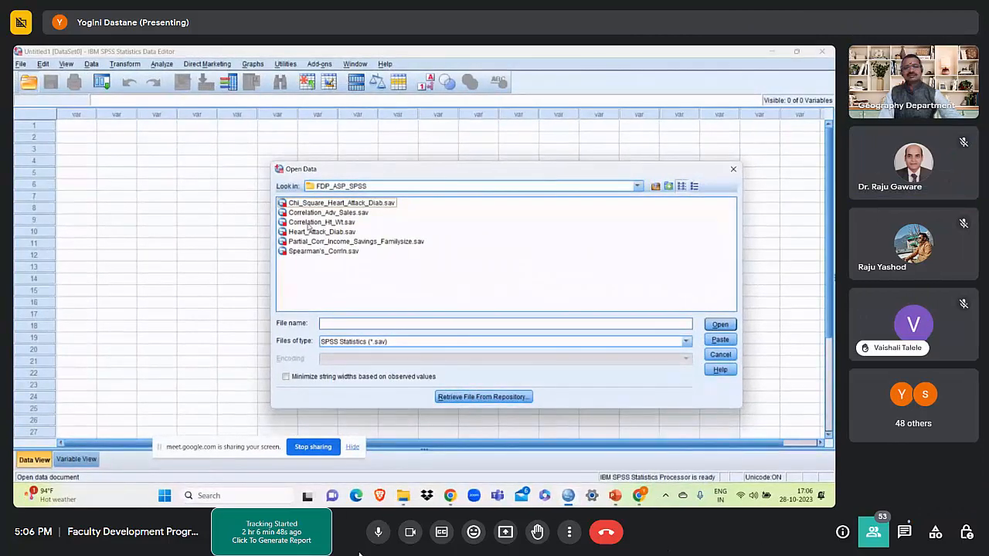
click(378, 532)
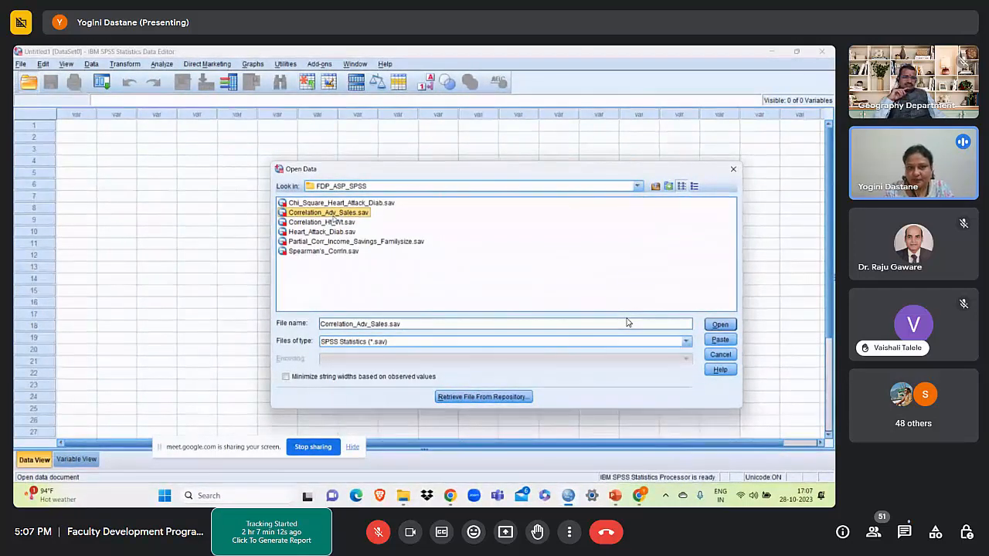
Open the data file Correlation_Adv_Sales.sav from the FDP_ASP_SPSS folder.
click(333, 215)
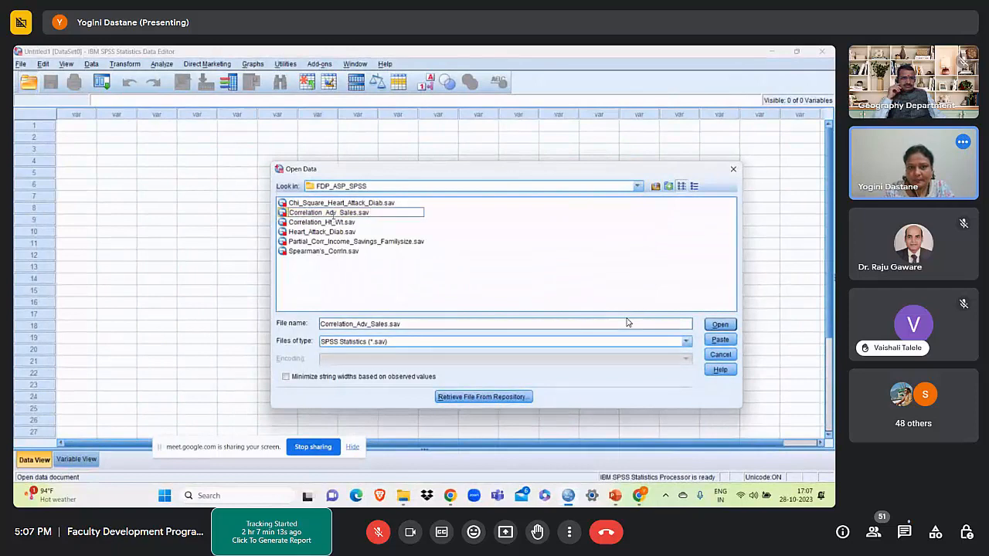
click(422, 232)
click(353, 217)
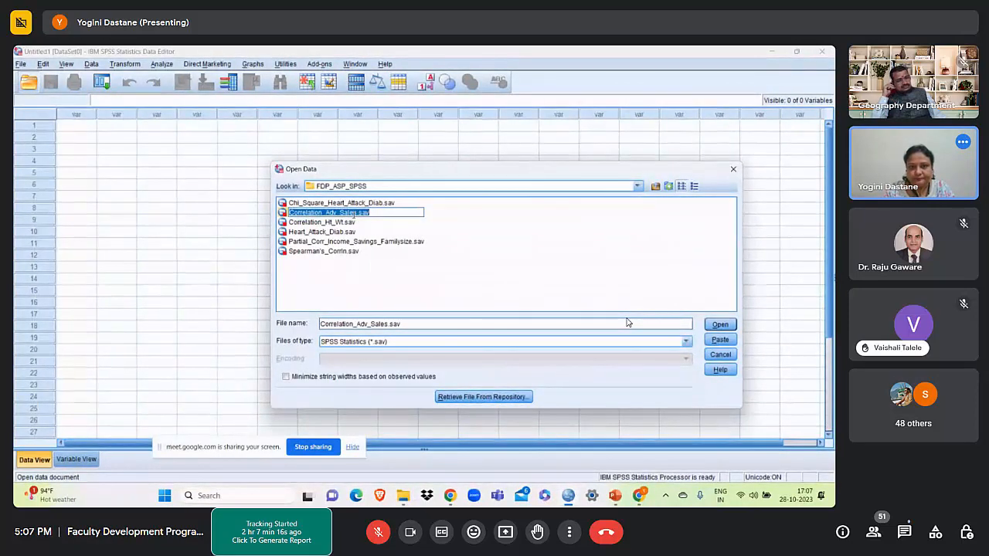
click(446, 228)
click(350, 215)
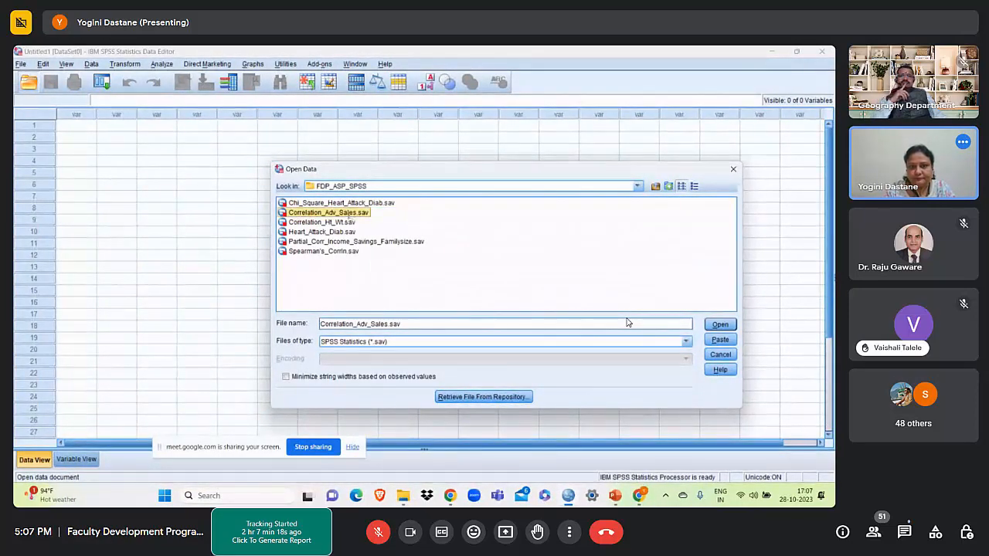
click(683, 268)
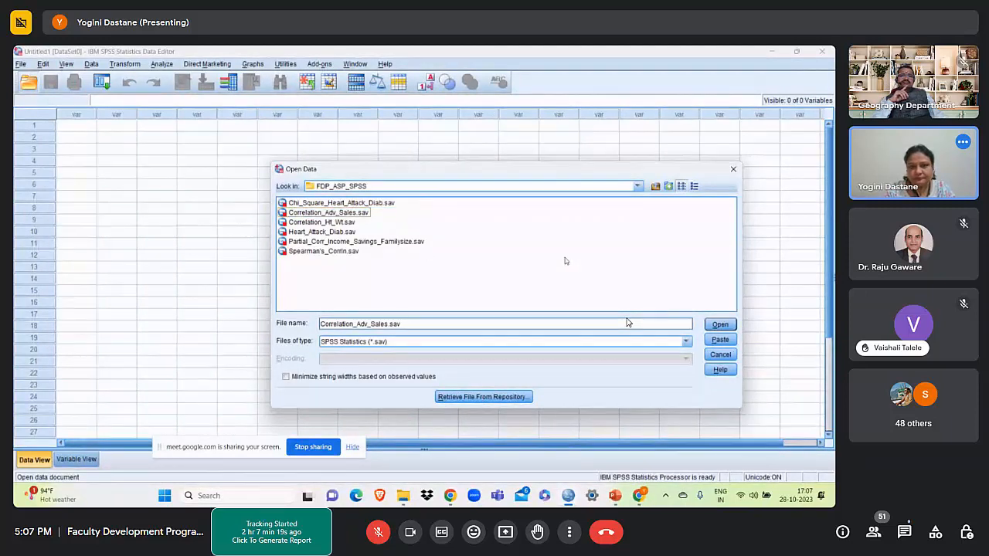
click(359, 215)
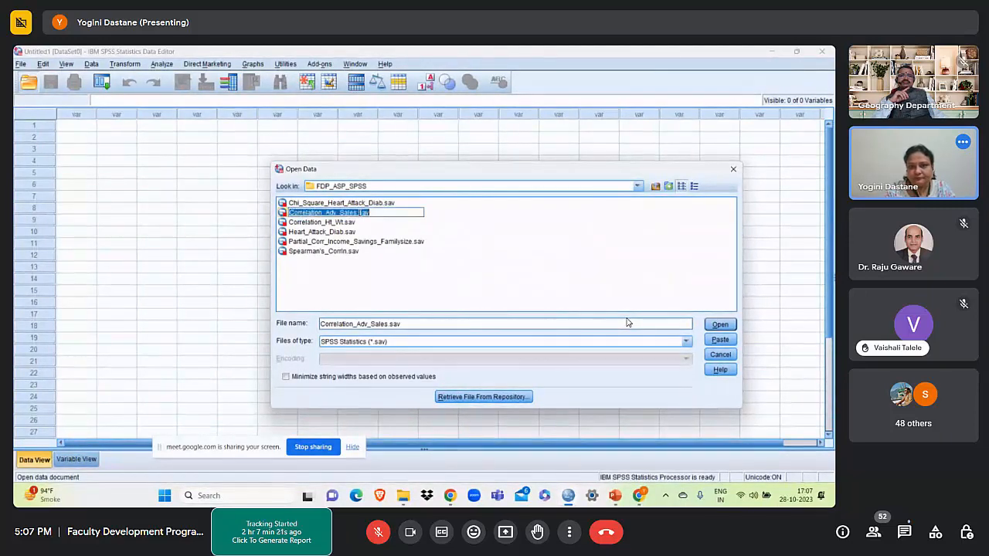
click(720, 326)
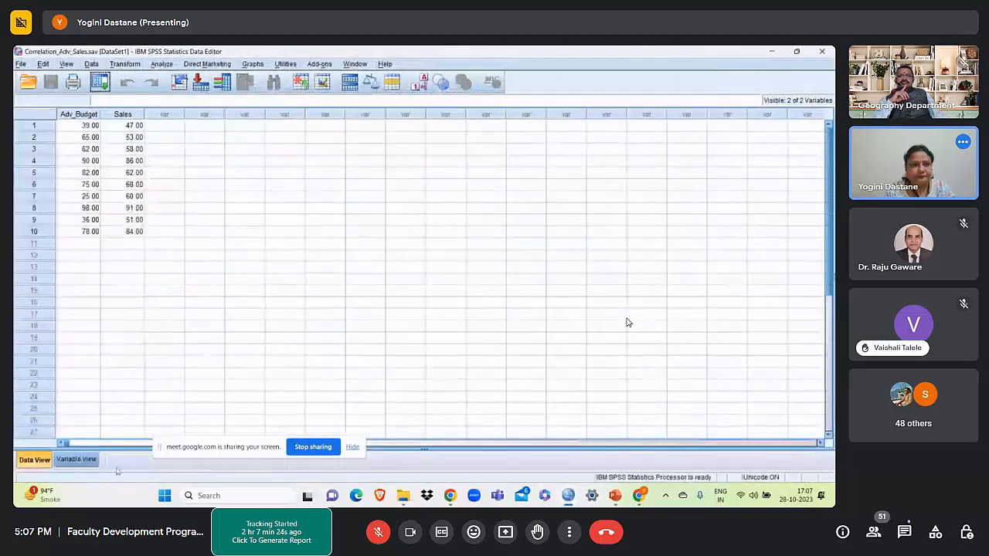
Examine the Adv_Budget and Sales values case by case in the data sheet, briefly unmuting the microphone.
click(147, 196)
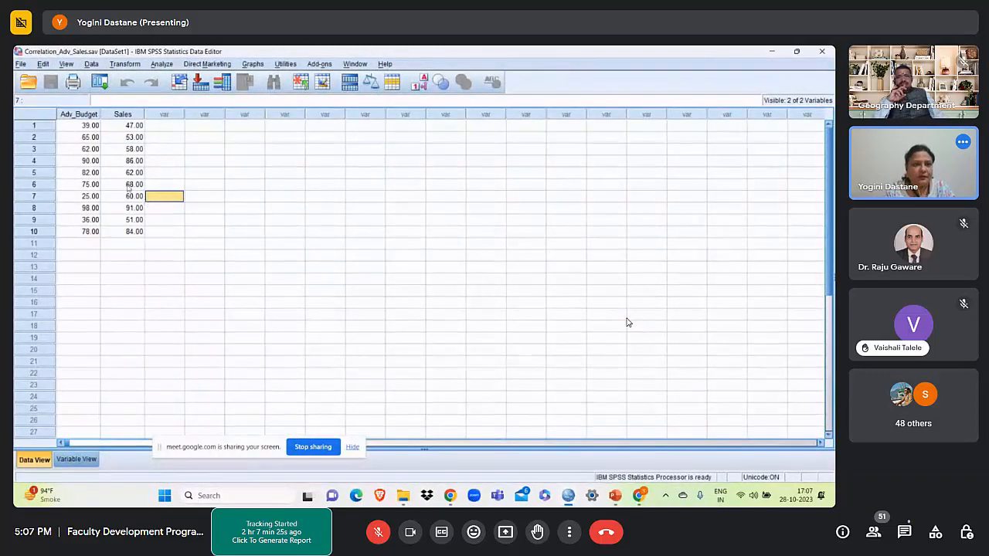
click(72, 127)
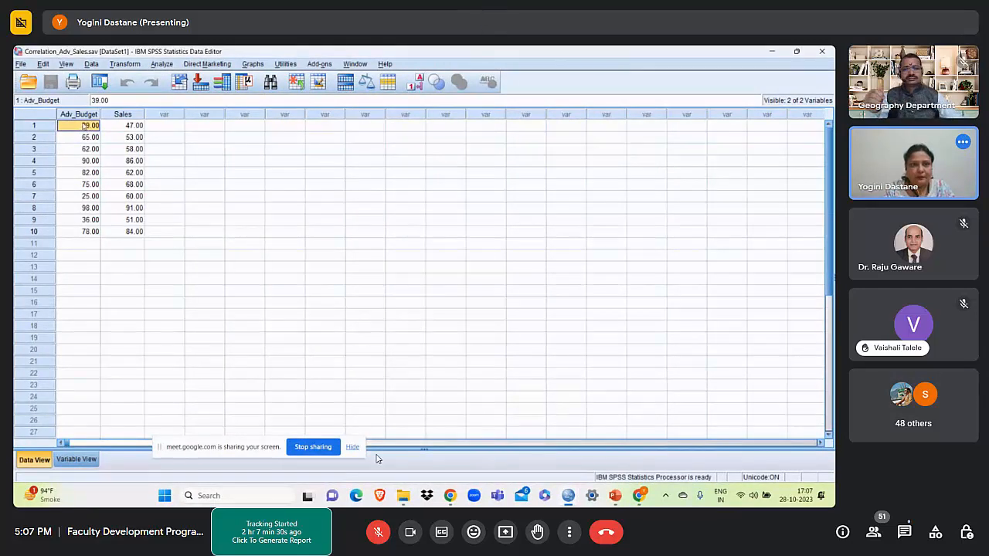
click(379, 540)
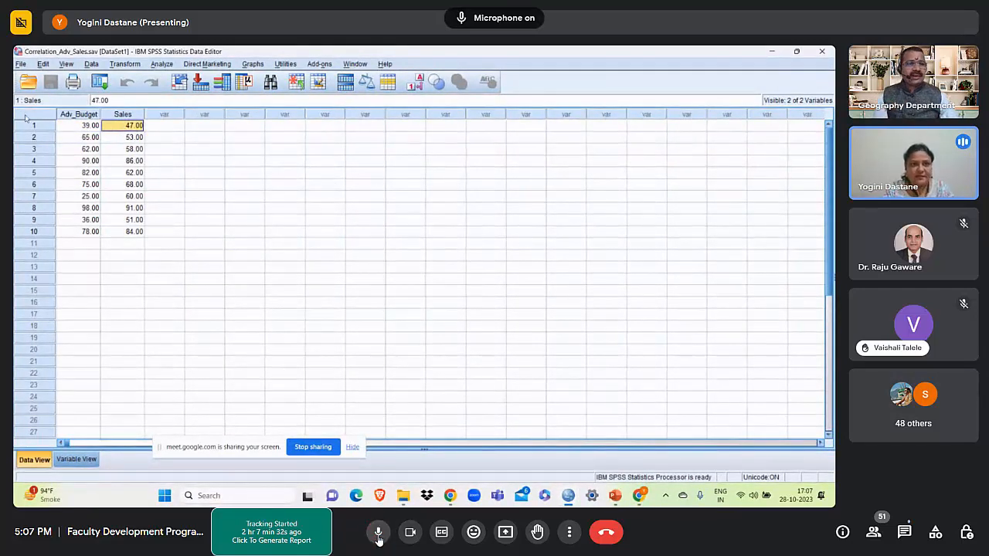
click(78, 127)
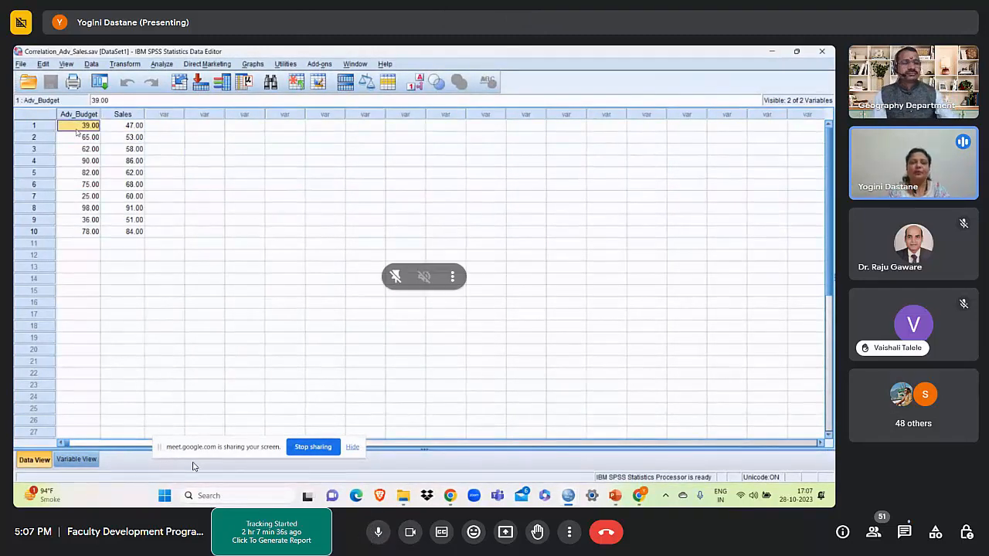
click(375, 541)
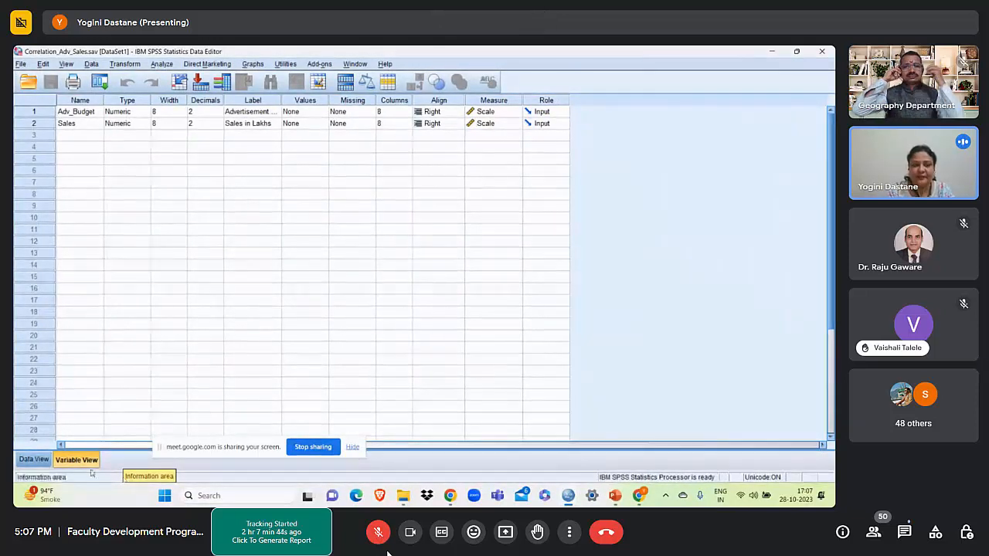
click(33, 459)
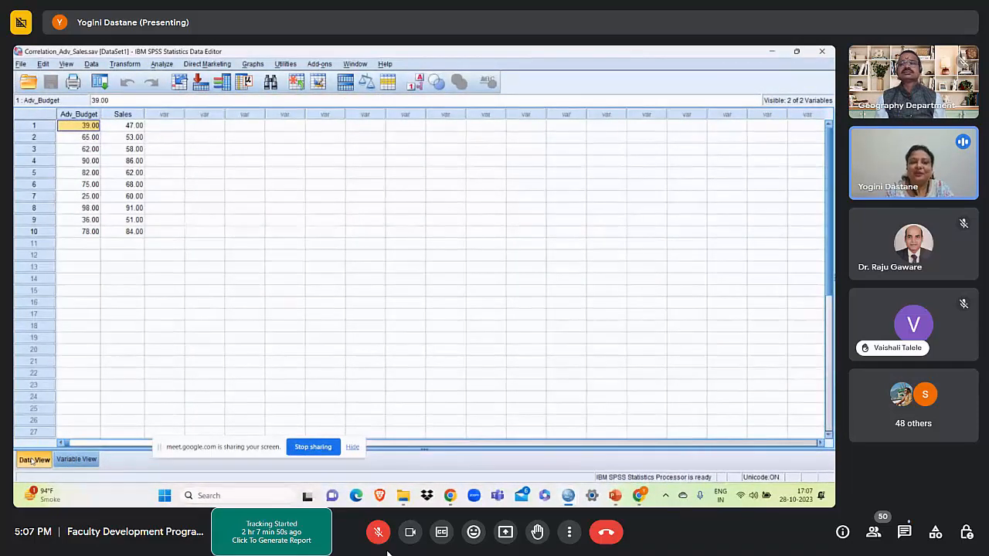
click(157, 244)
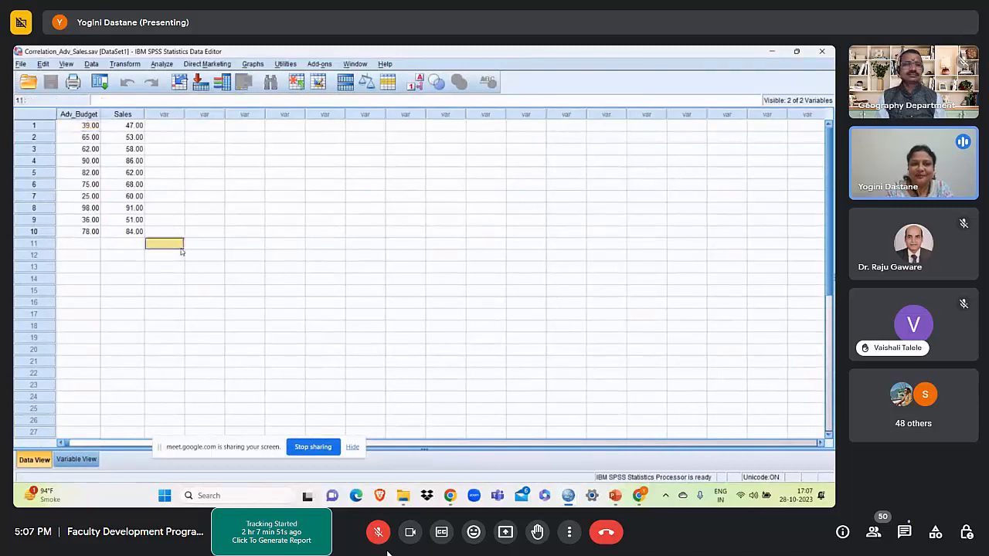
click(87, 126)
drag(165, 126, 89, 123)
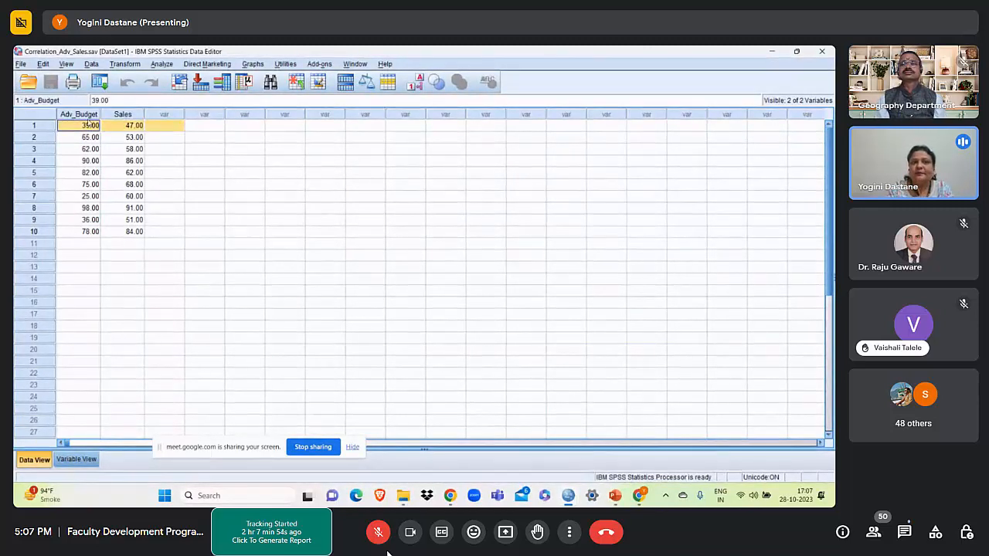
click(83, 128)
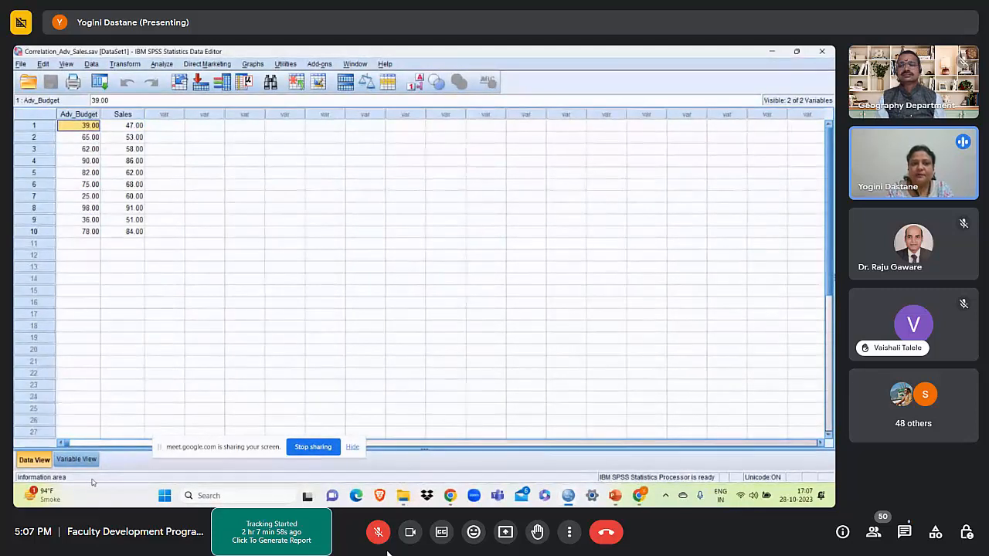
Review the variable definitions of Adv_Budget and Sales, checking their labels and keeping the measurement level of Adv_Budget as Scale.
click(77, 460)
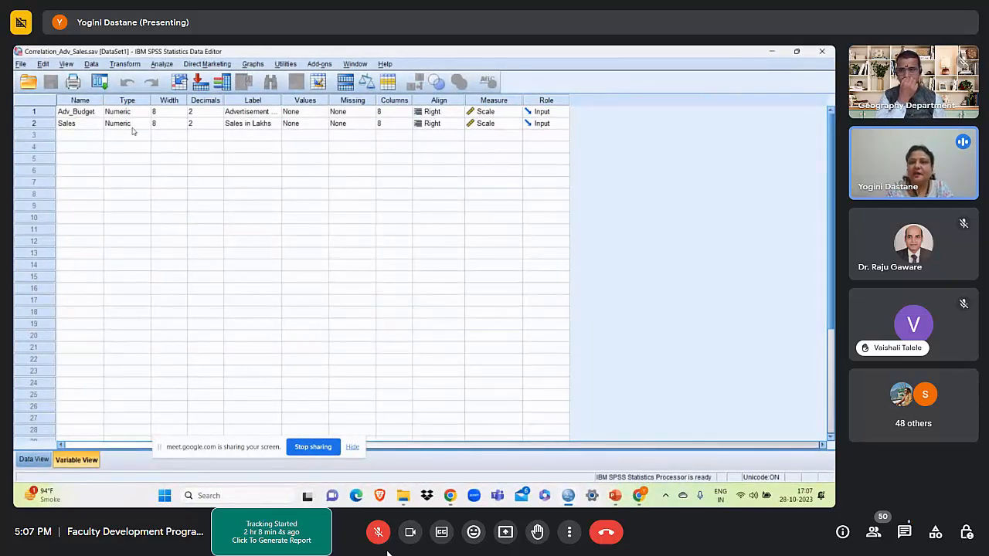
click(500, 114)
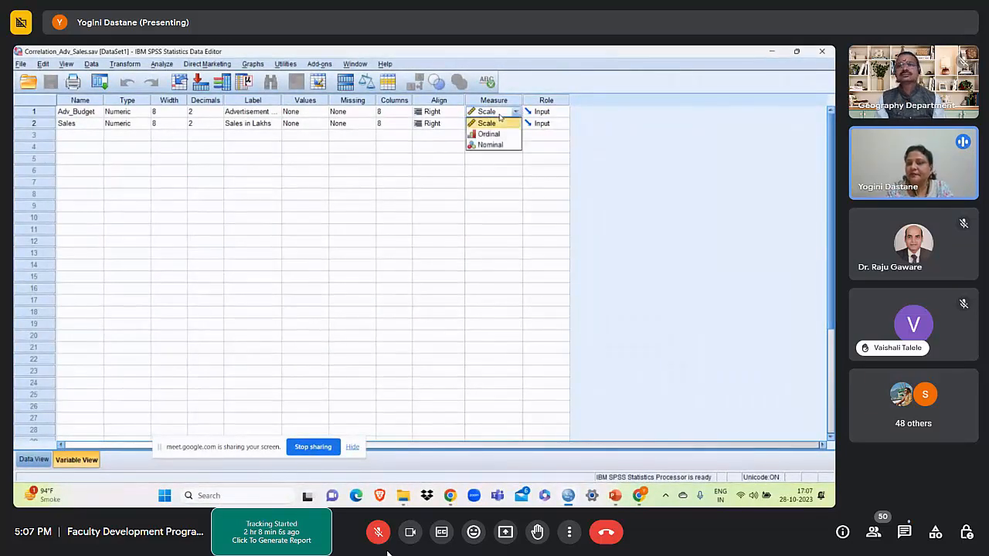
click(490, 129)
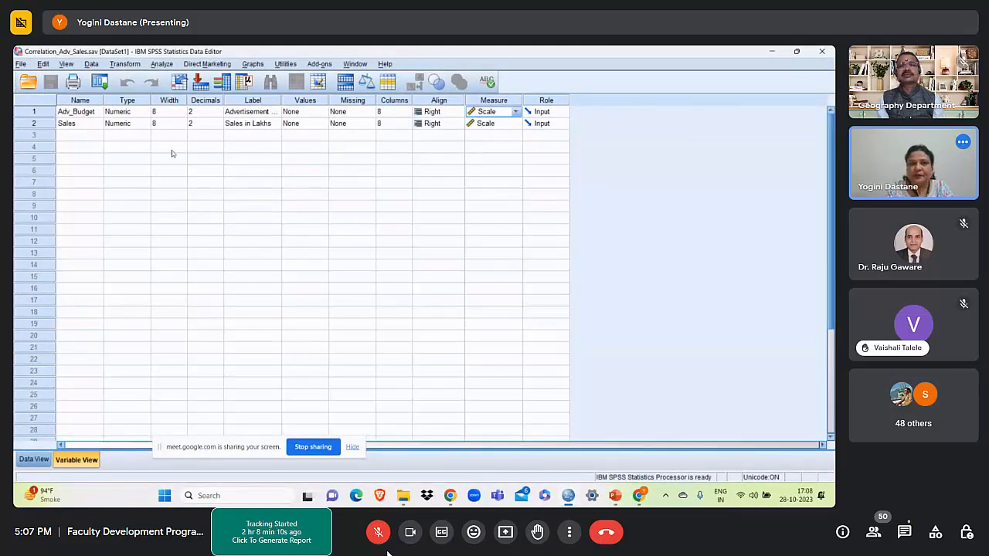
click(253, 112)
click(253, 124)
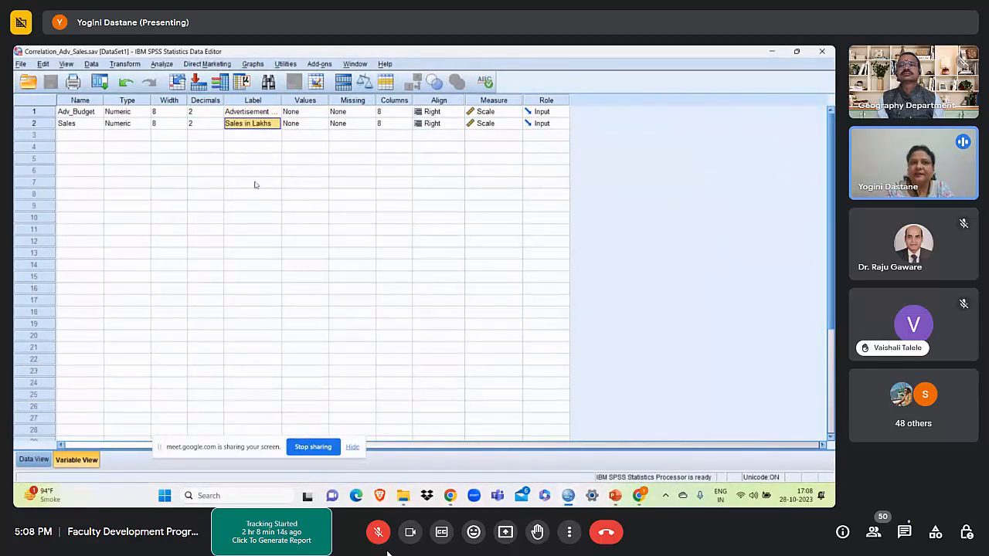
drag(256, 185, 85, 116)
click(84, 115)
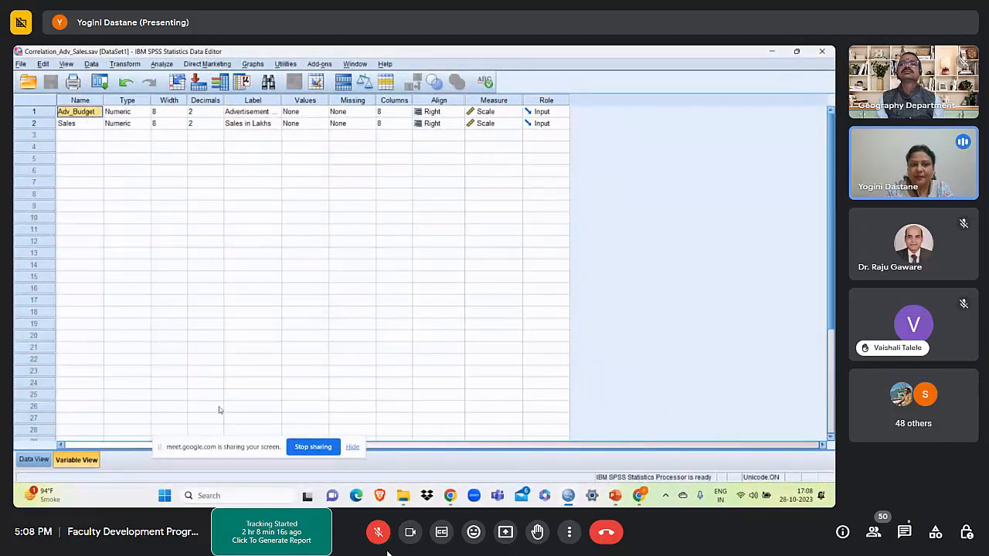
Return to the data sheet and select the first Adv_Budget case.
click(33, 460)
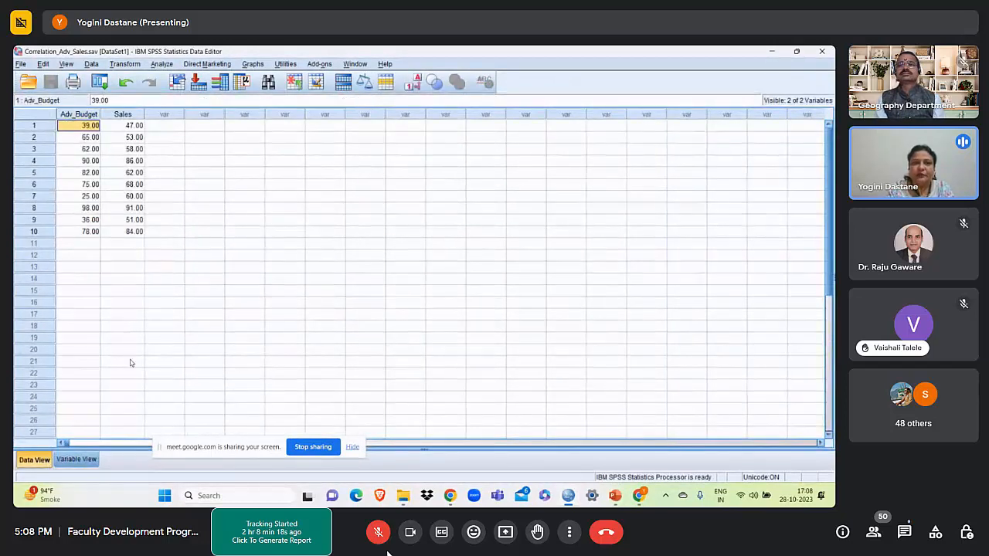
click(238, 329)
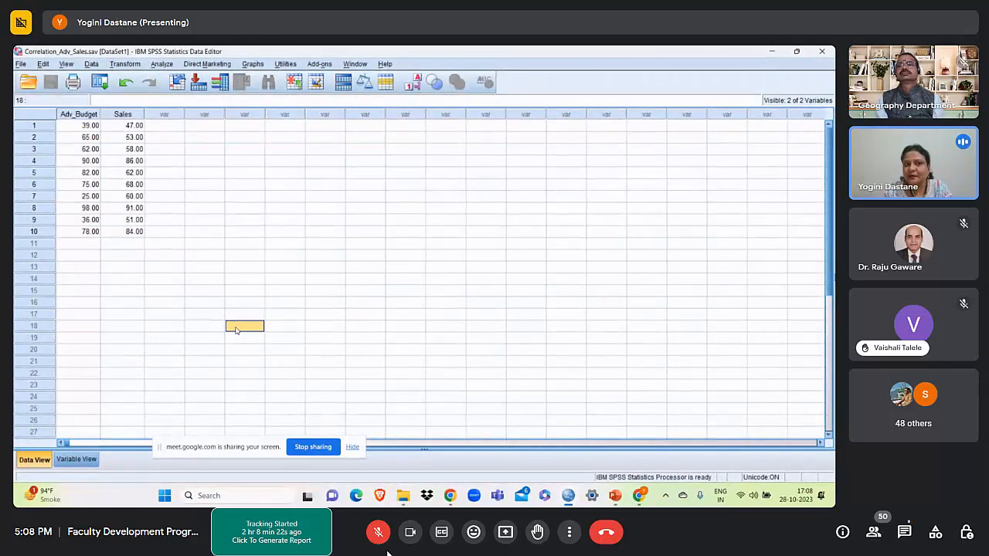
click(66, 128)
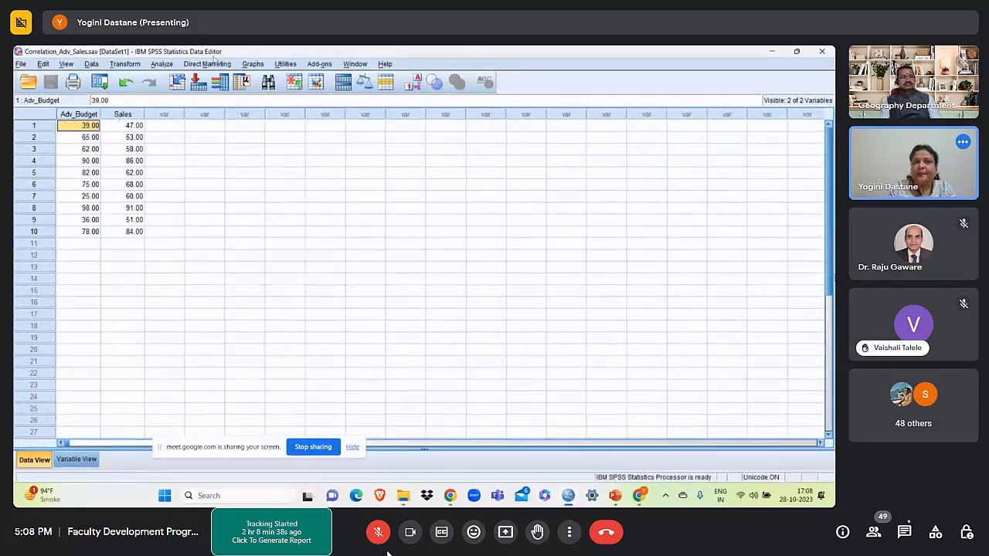
click(162, 64)
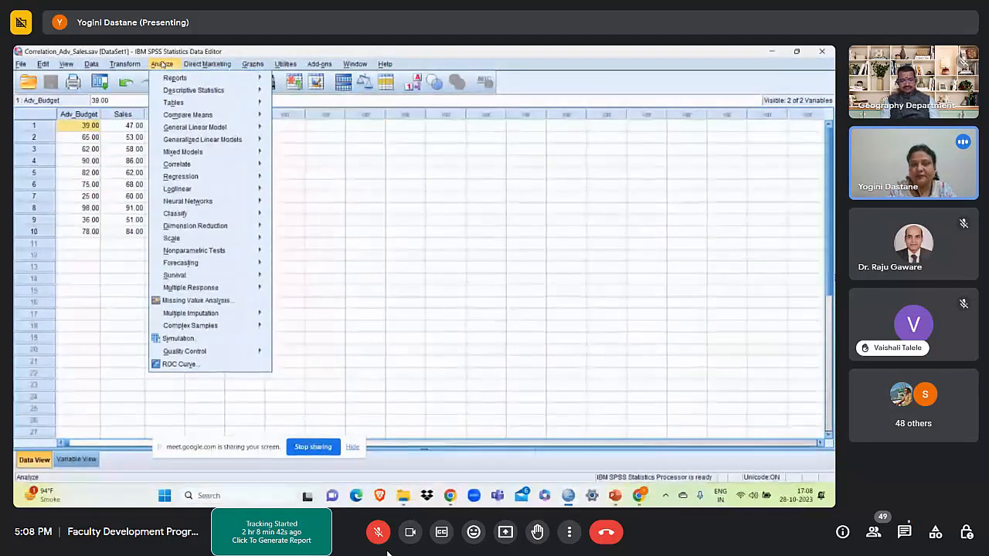
mouse_move(206, 62)
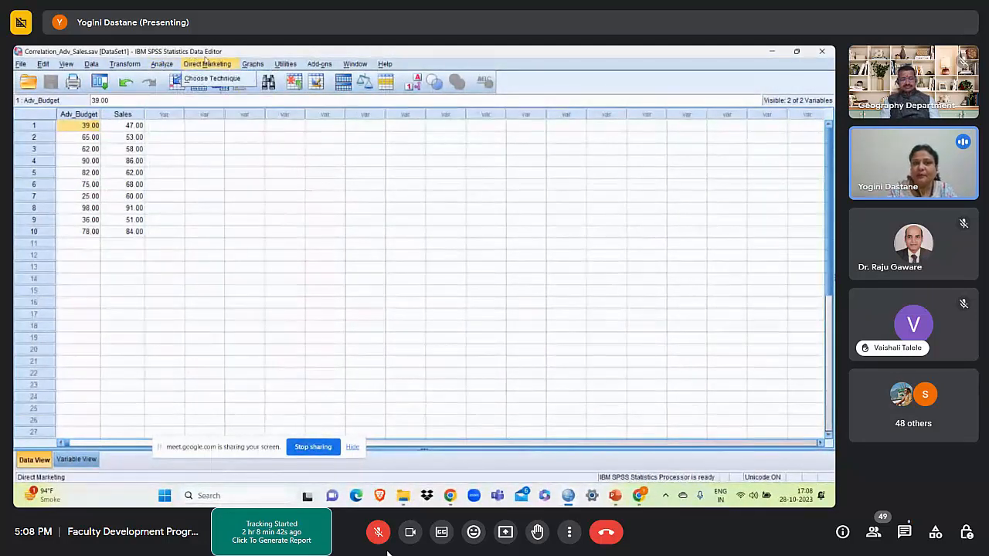
click(252, 65)
click(252, 65)
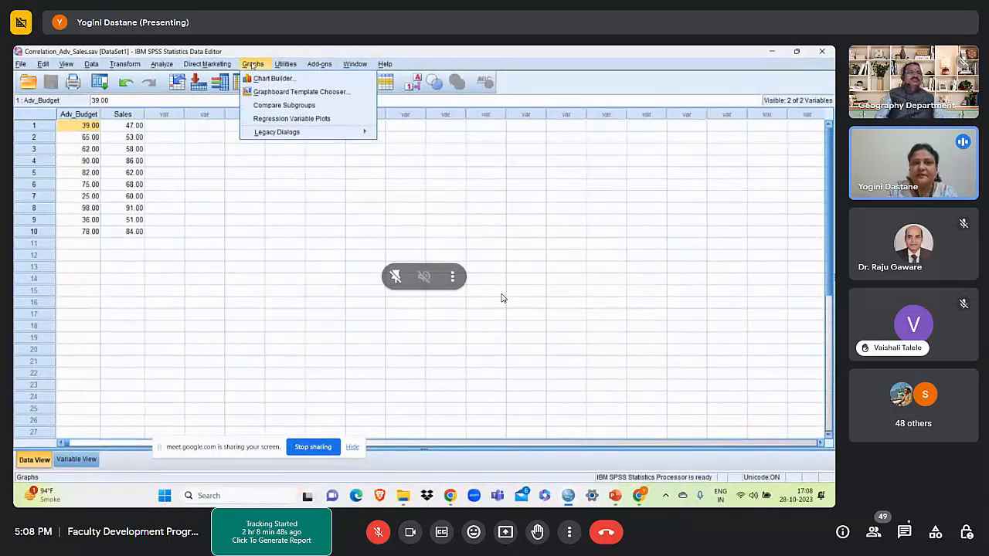
mouse_move(278, 133)
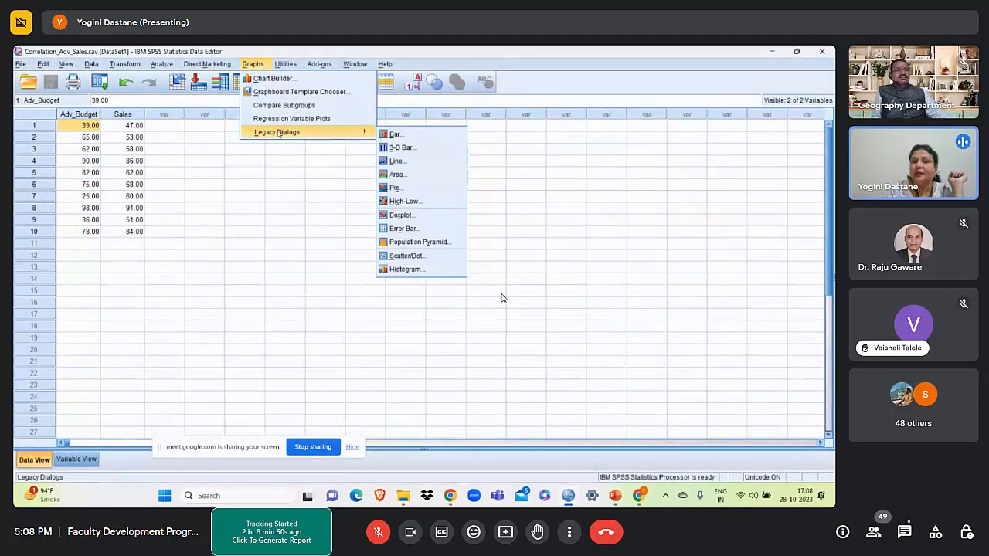
click(399, 269)
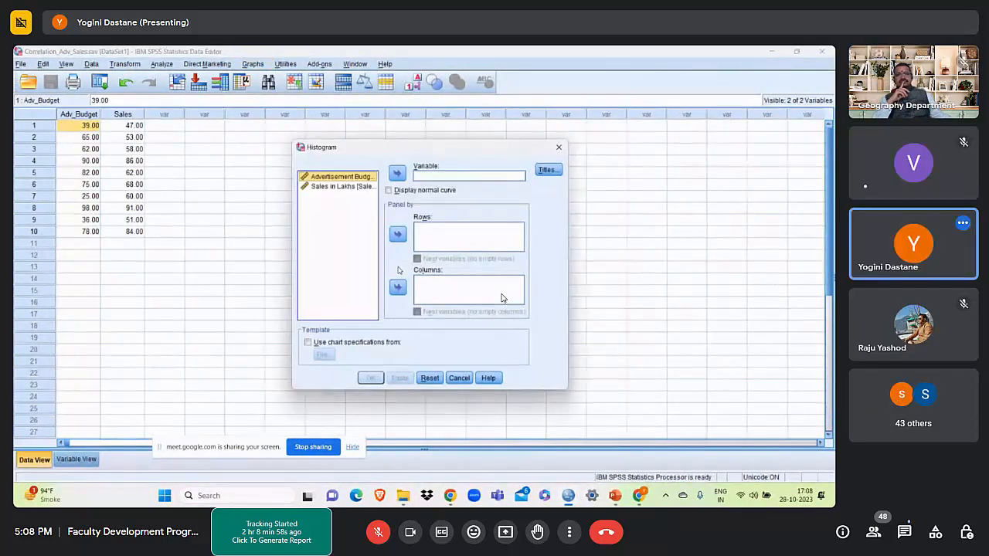
click(559, 148)
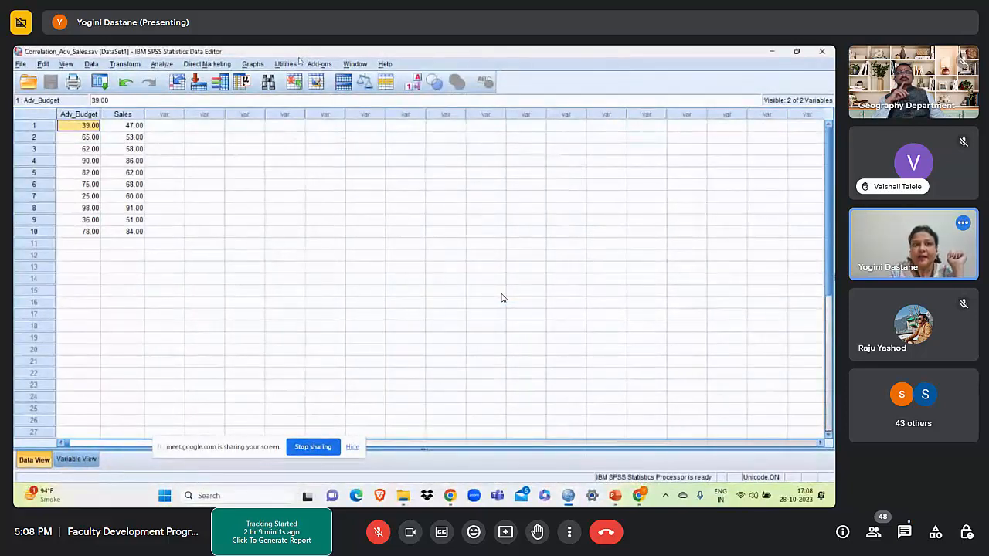
Create a legacy histogram of the Advertisement Budget variable with the normal curve displayed, and view the chart in the output.
click(253, 64)
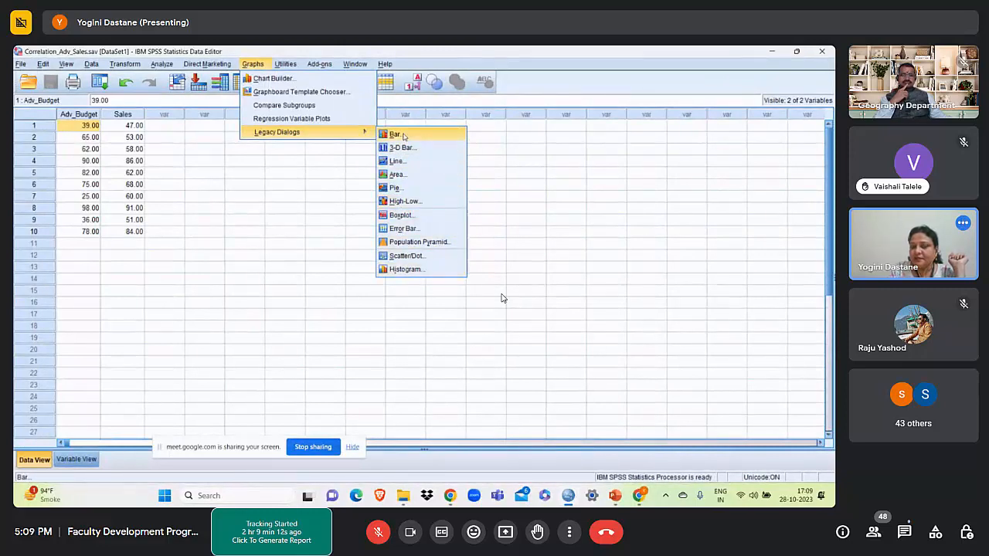
click(406, 269)
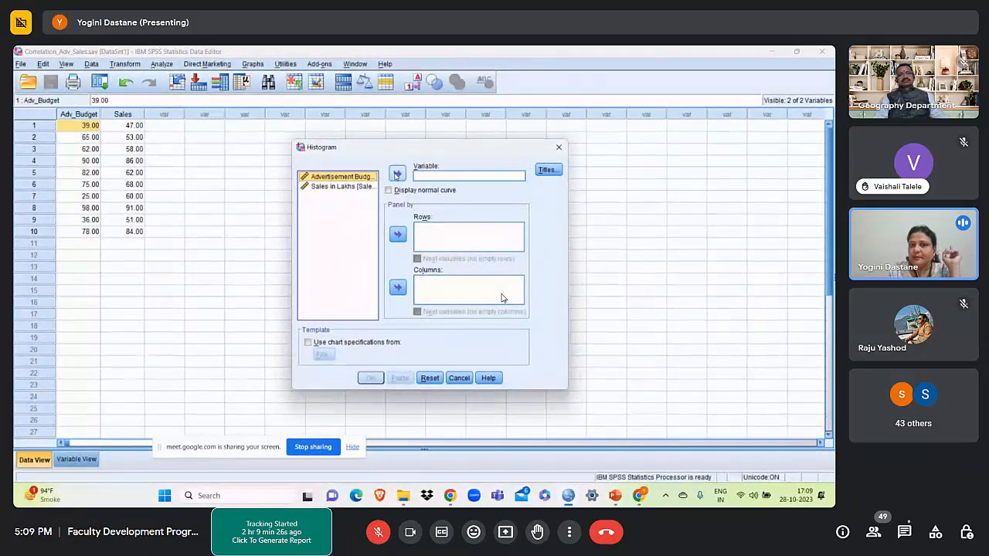
click(396, 175)
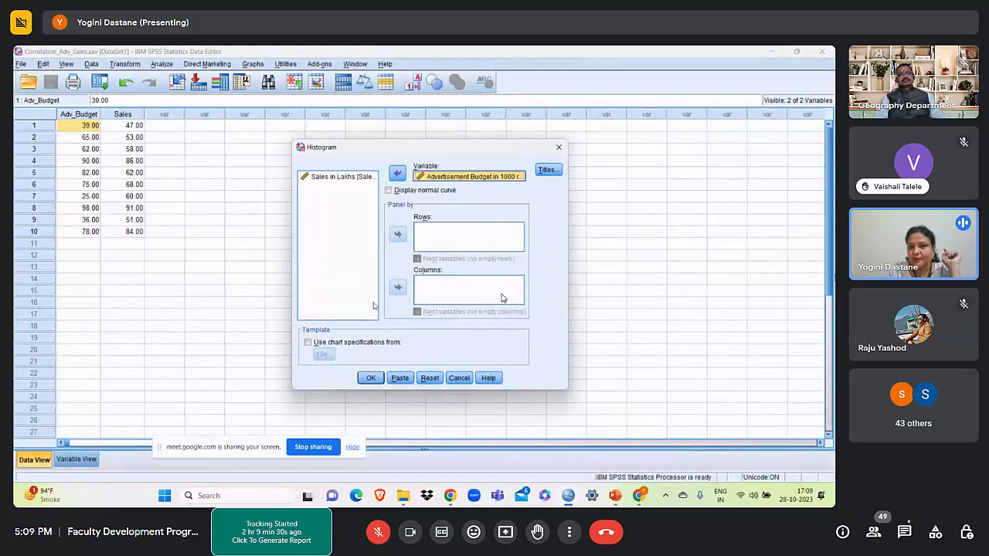
click(389, 191)
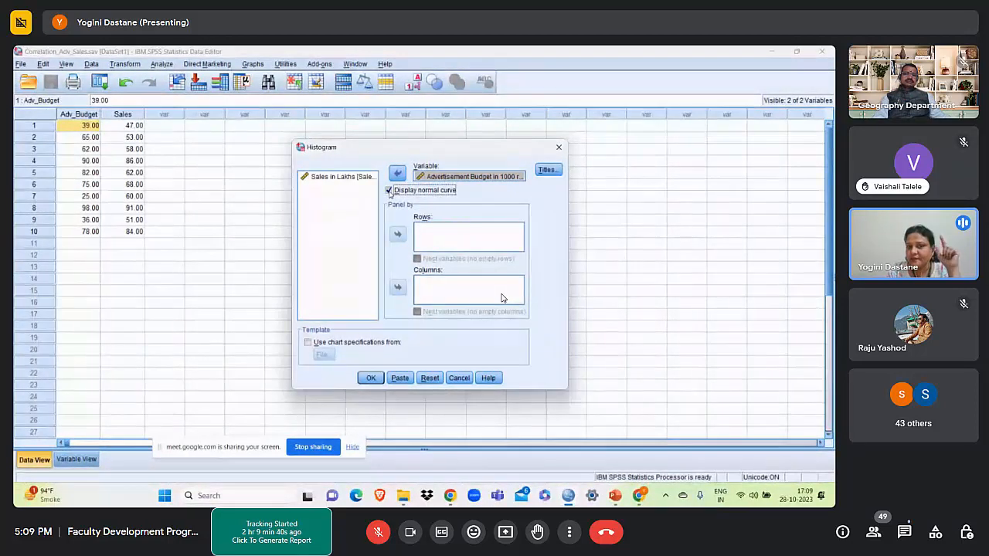
click(370, 378)
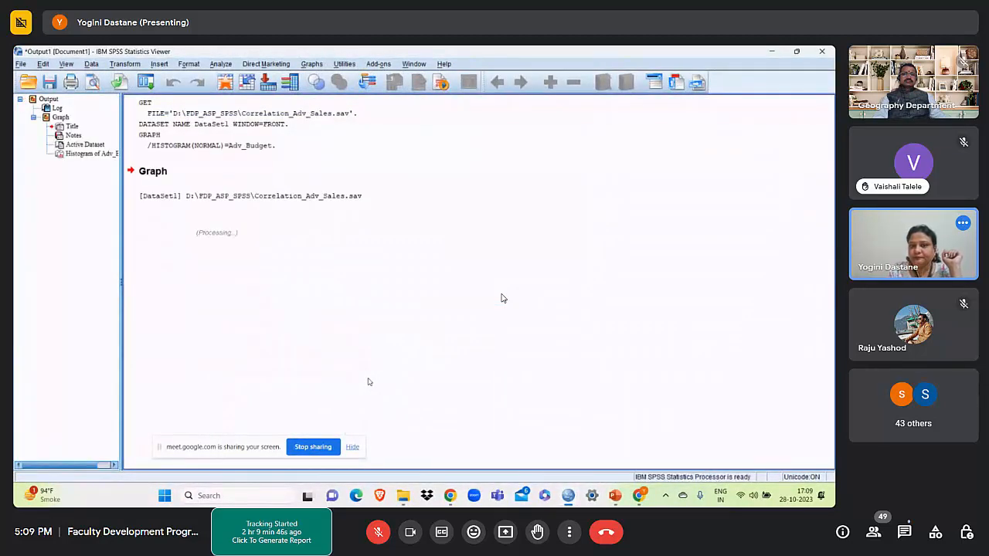
drag(830, 151, 831, 225)
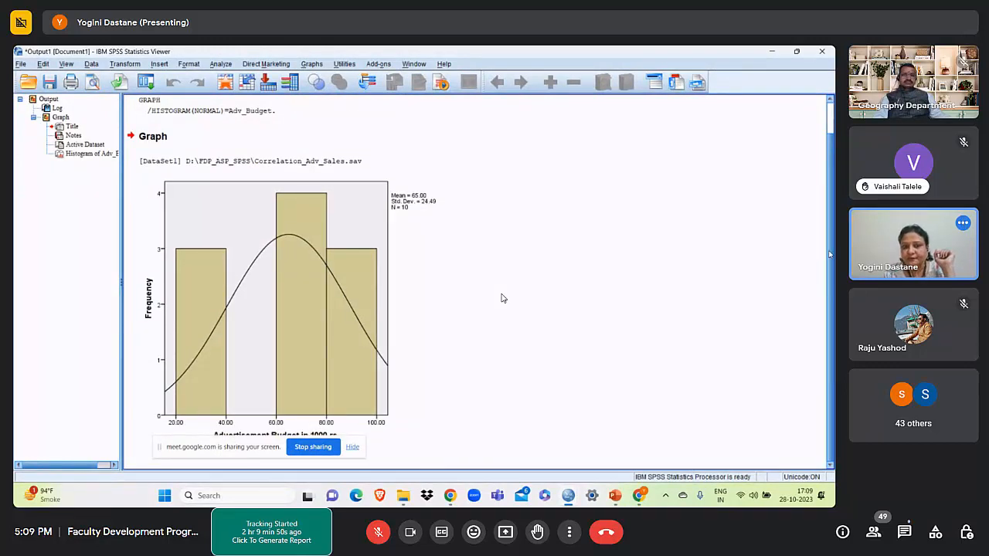
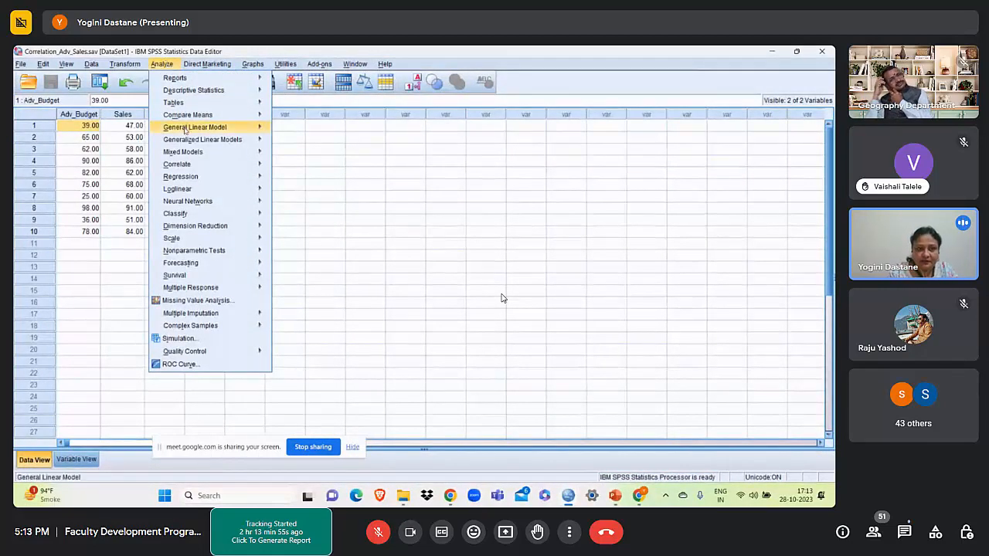
Set up a bivariate correlation with Advertisement Budget and Sales in Lakhs as the variables.
mouse_move(186, 165)
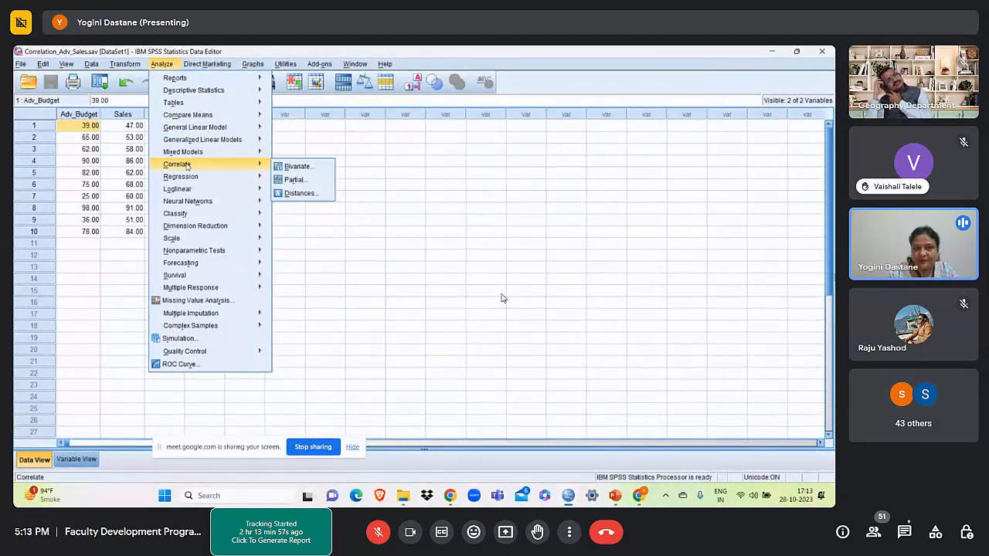
click(165, 67)
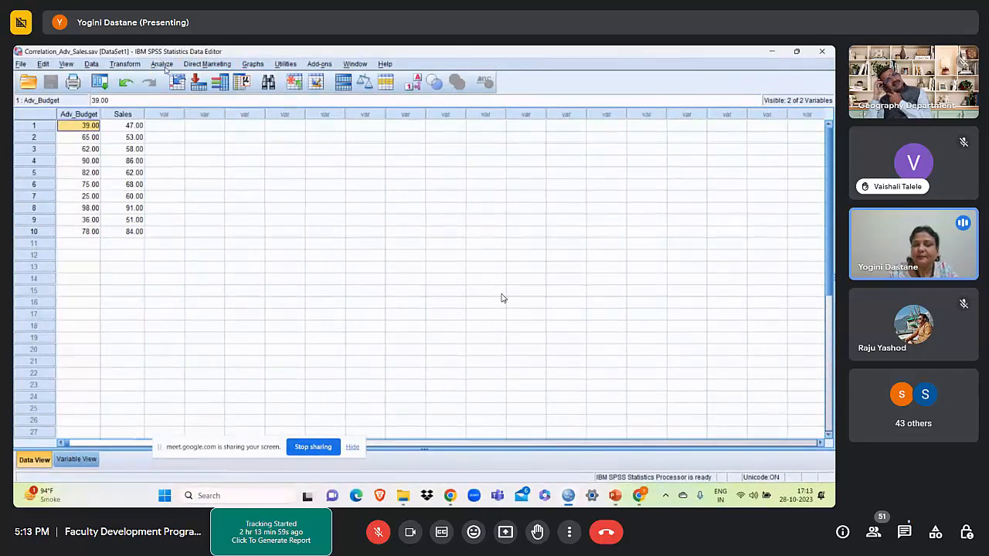
click(166, 68)
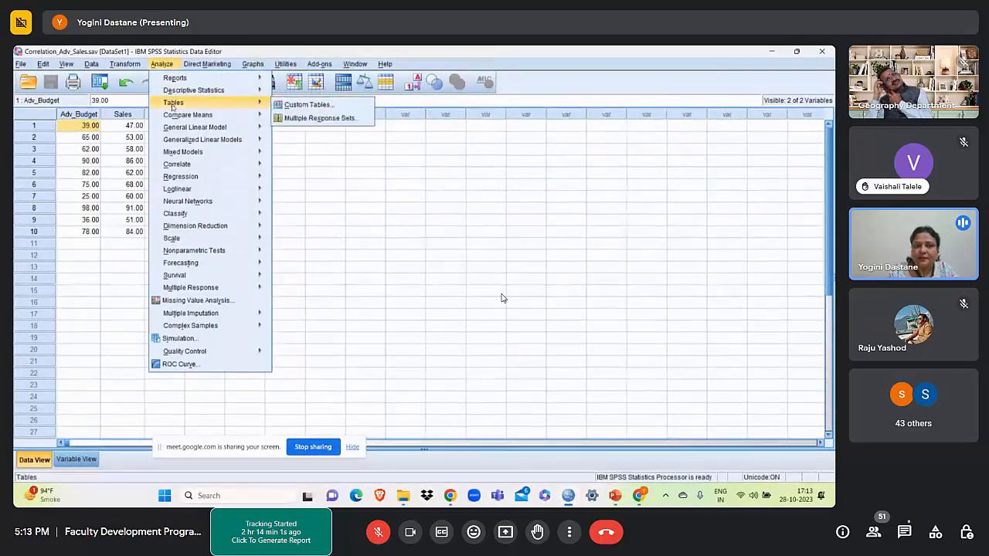
mouse_move(185, 166)
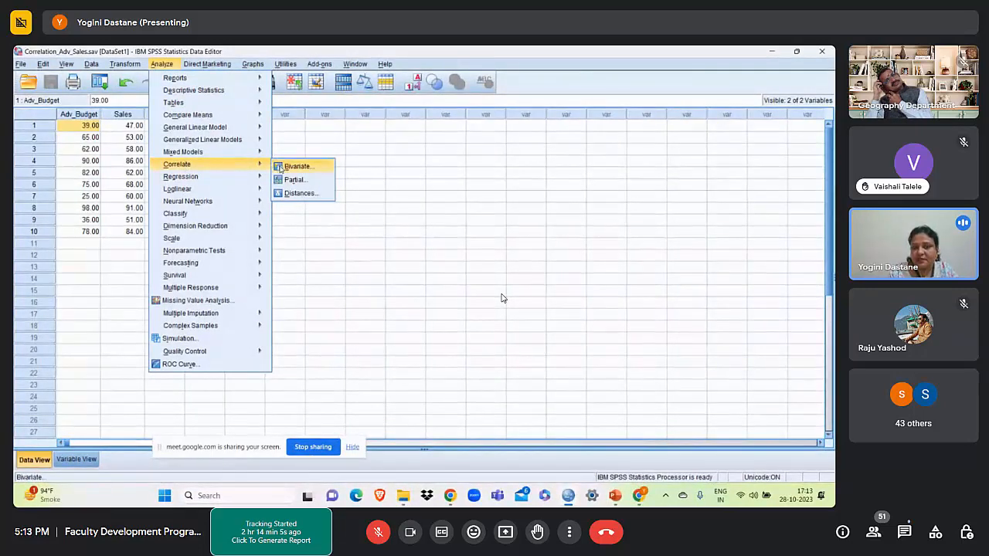
click(281, 167)
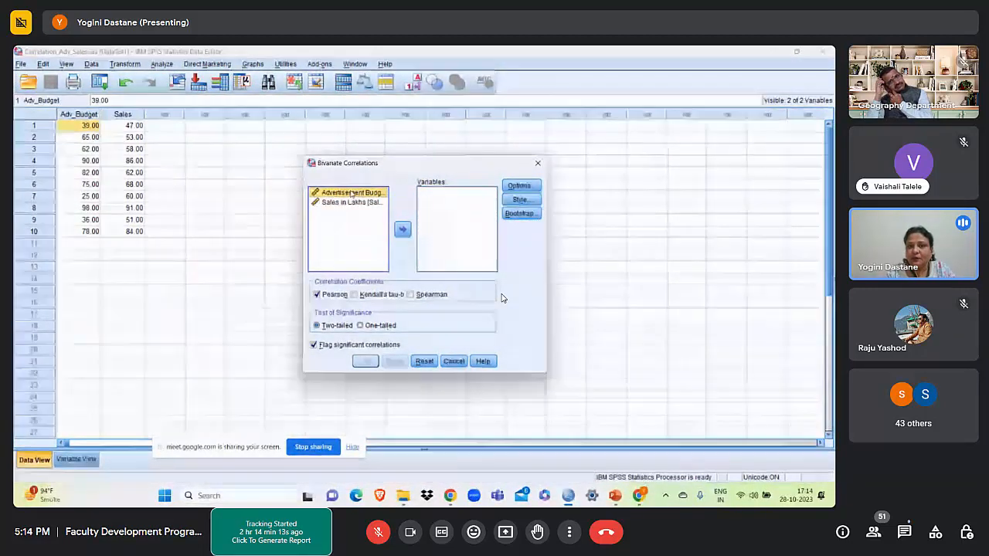
click(403, 229)
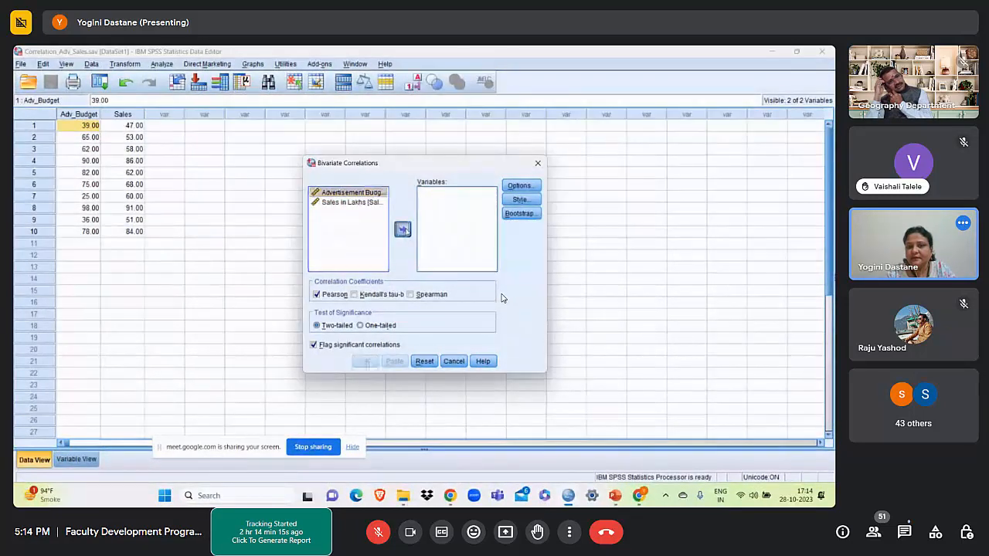
click(355, 193)
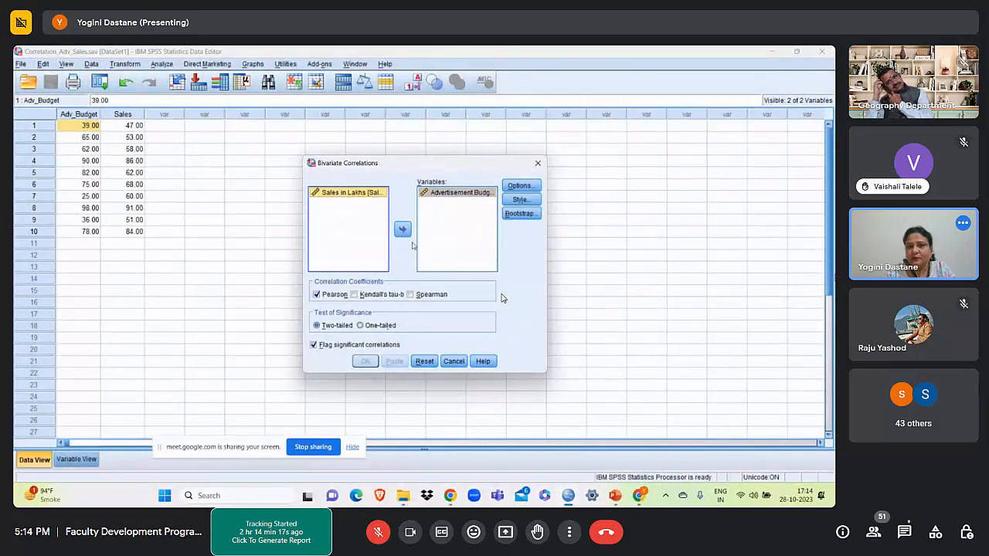
click(406, 235)
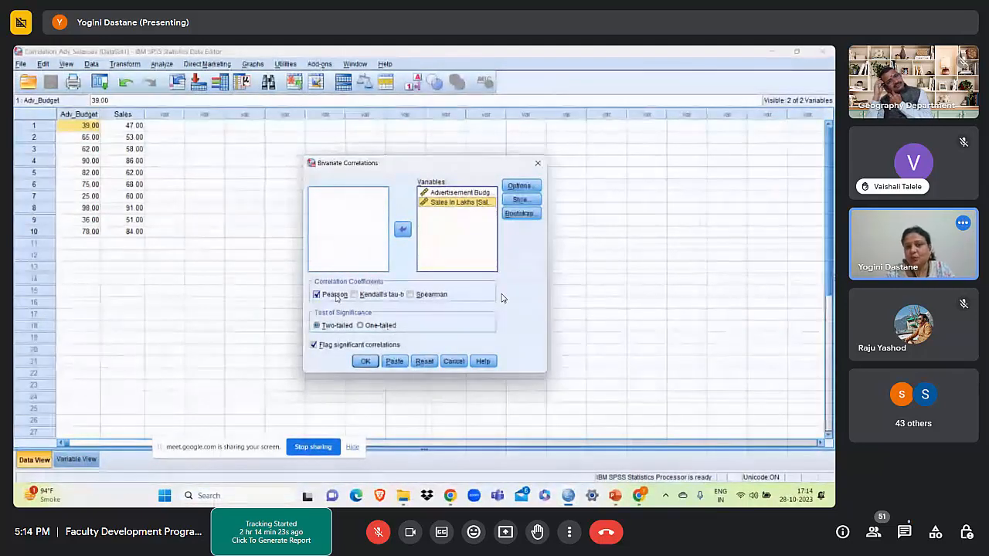
Include means and standard deviations, exclude missing cases pairwise, and run the Pearson correlation with a two-tailed significance test.
click(534, 186)
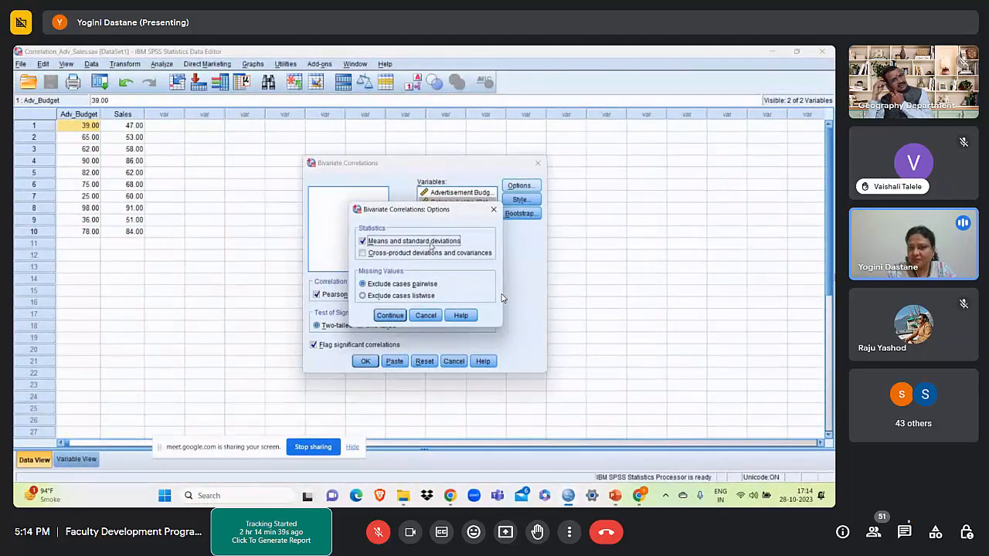
click(389, 316)
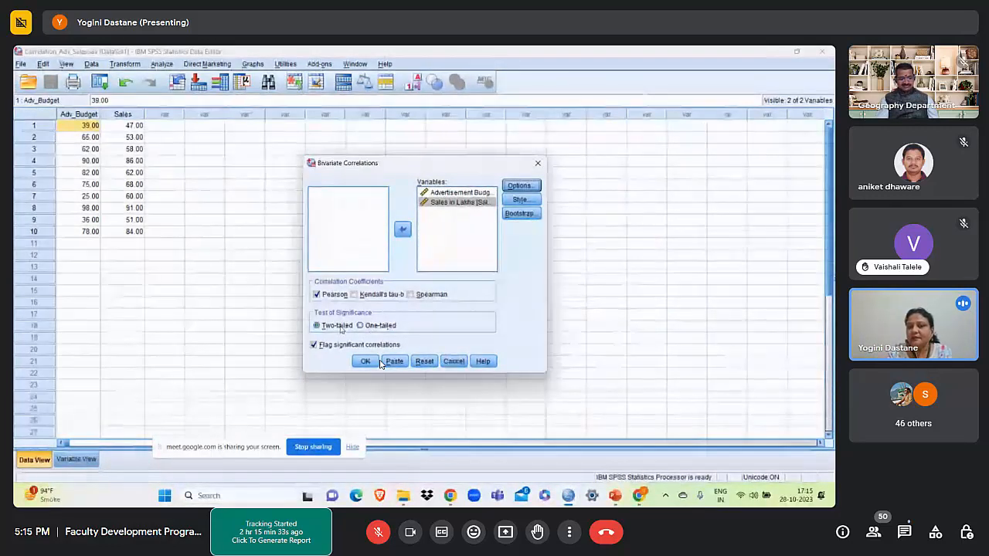
click(340, 327)
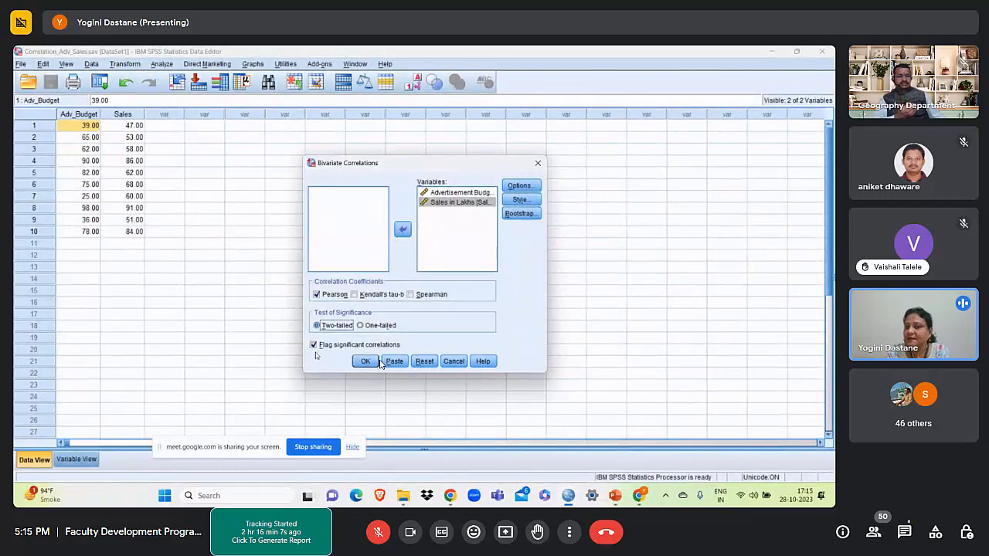
click(377, 361)
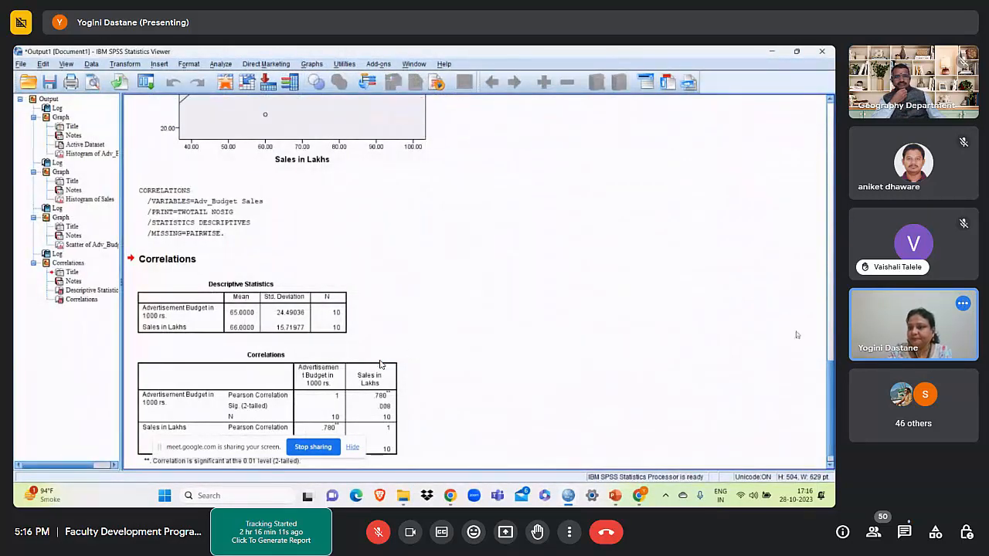
Examine the Descriptive Statistics and Correlations tables in the output, checking the Pearson correlation and significance rows.
scroll(381, 365, down, 1)
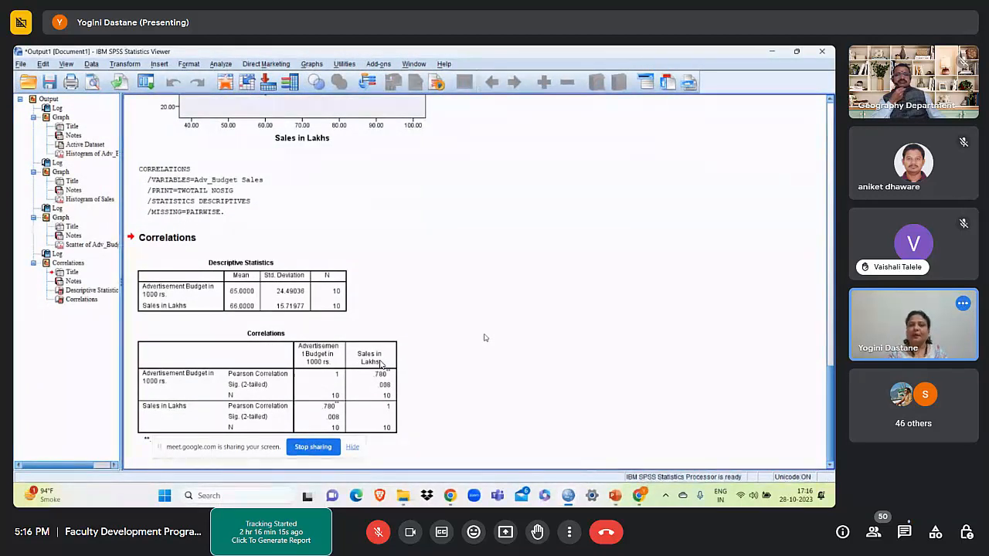
click(209, 279)
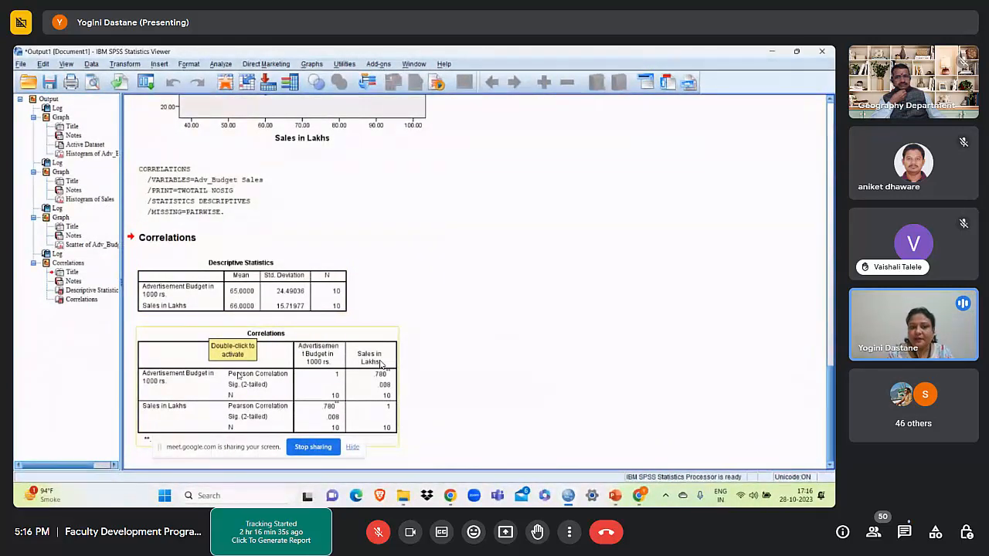
click(237, 375)
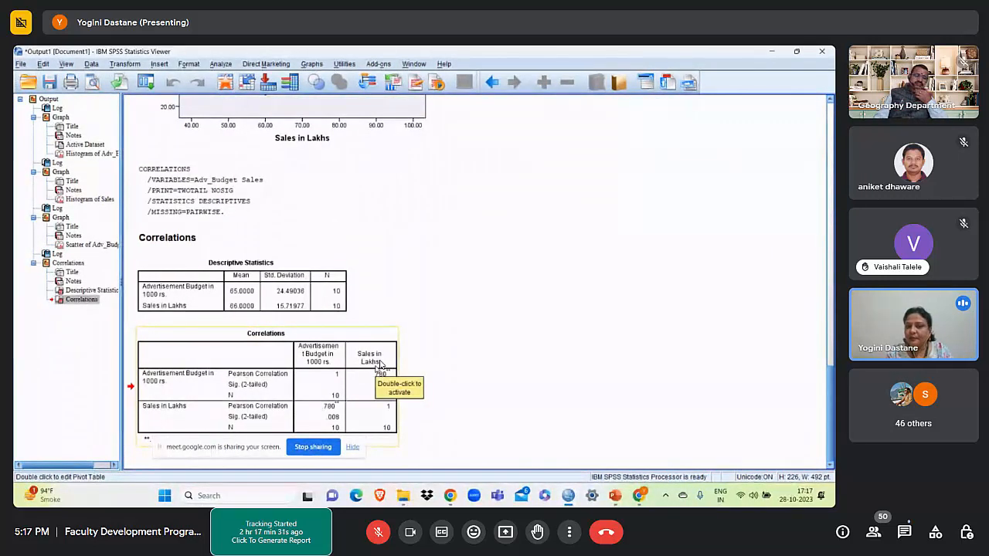
Switch to the presentation slide show and advance to the slide on how to interpret the correlation coefficient.
key(alt+Tab)
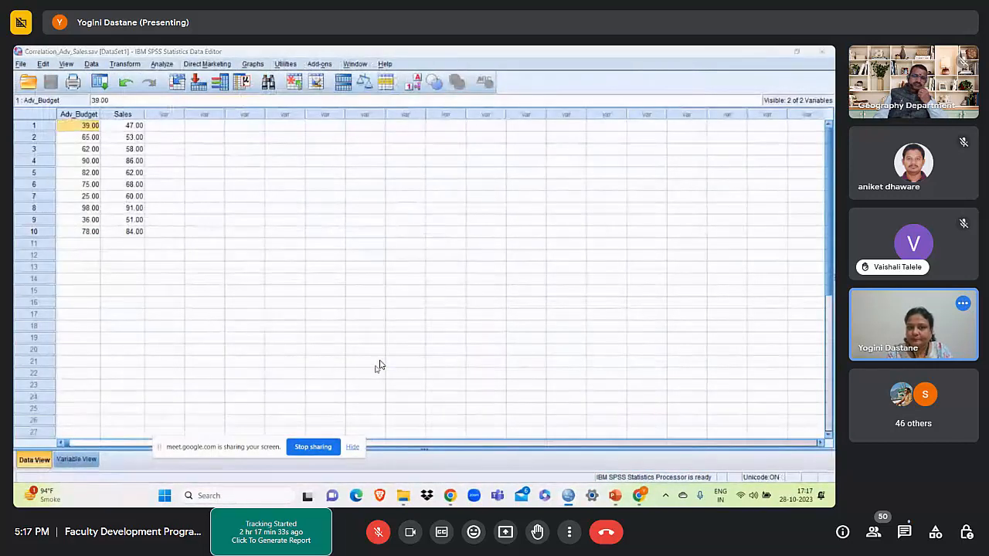
key(alt+Tab)
key(alt+Tab)
key(Right)
key(Right)
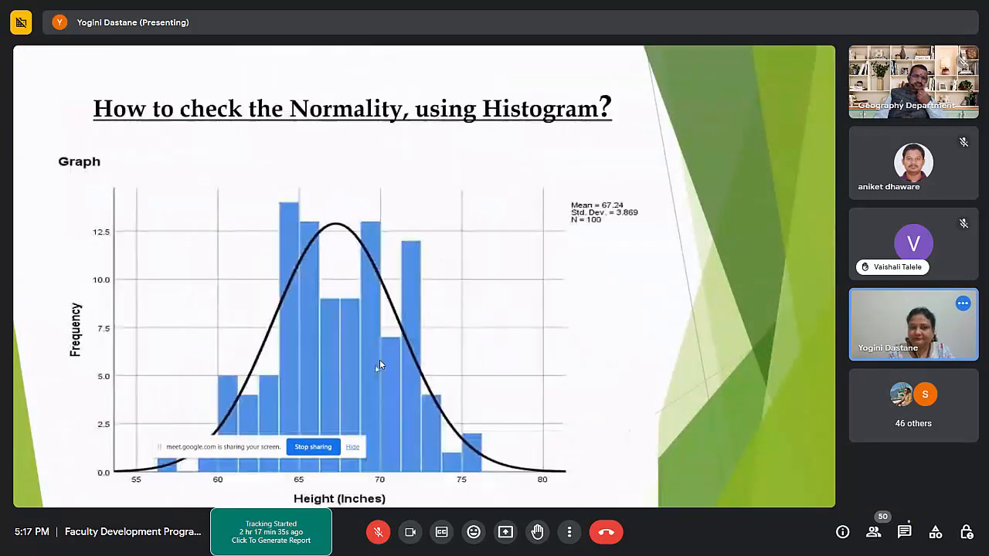
key(Right)
key(Right)
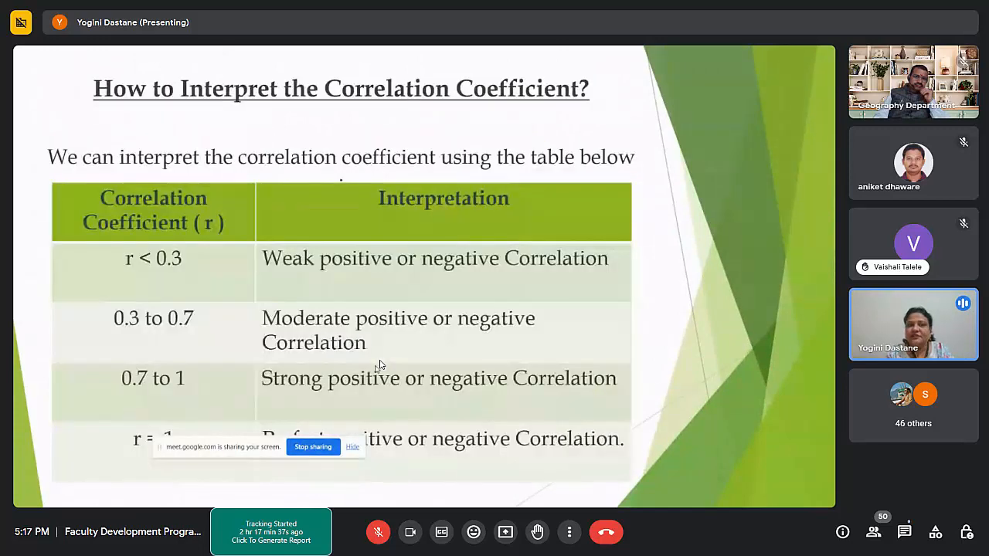
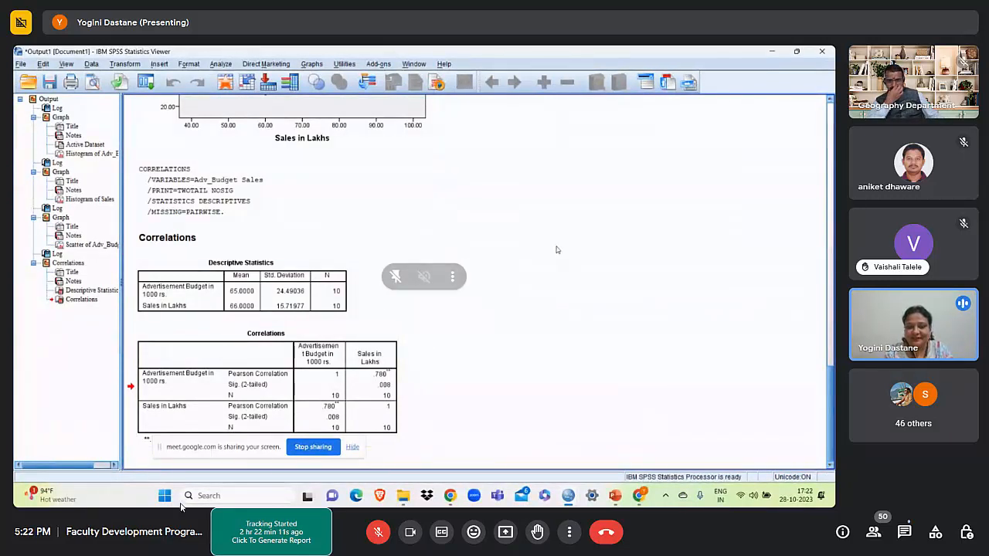
Unmute the meeting microphone for the discussion with the participants, and mute it again.
click(379, 533)
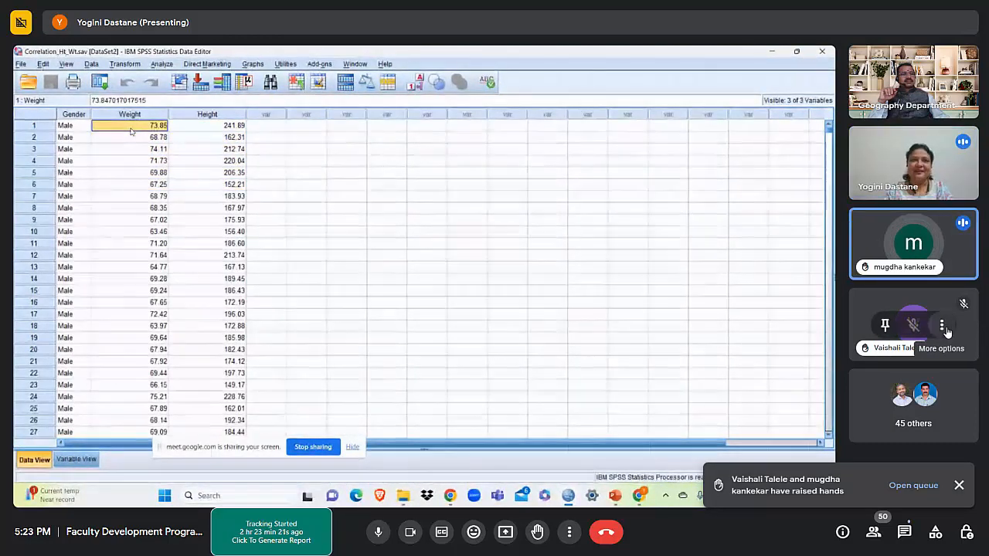
click(948, 327)
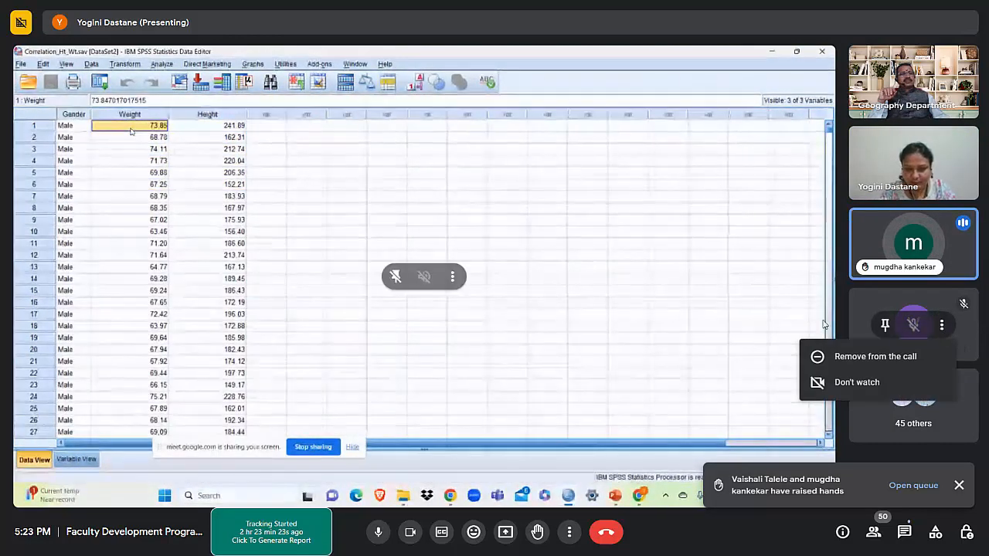
click(849, 311)
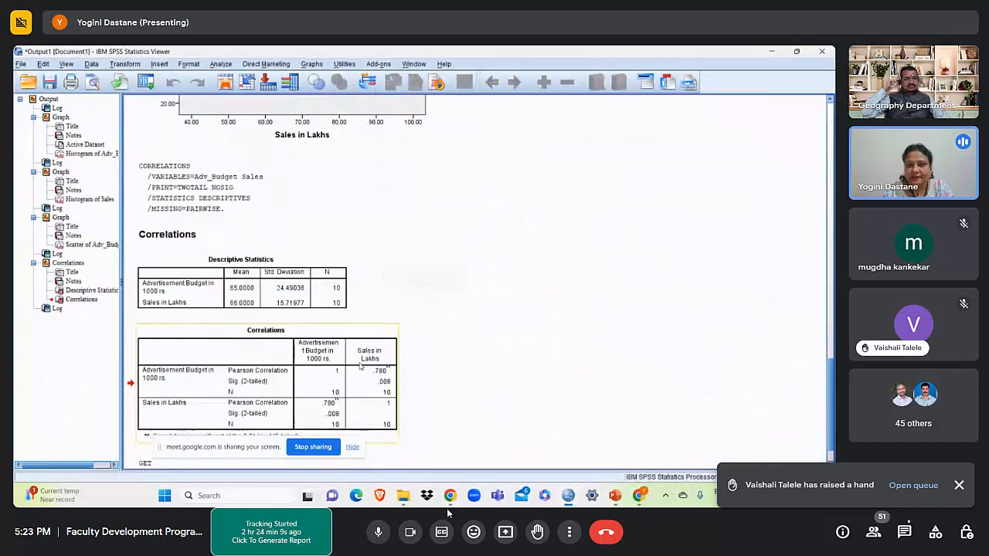
click(376, 532)
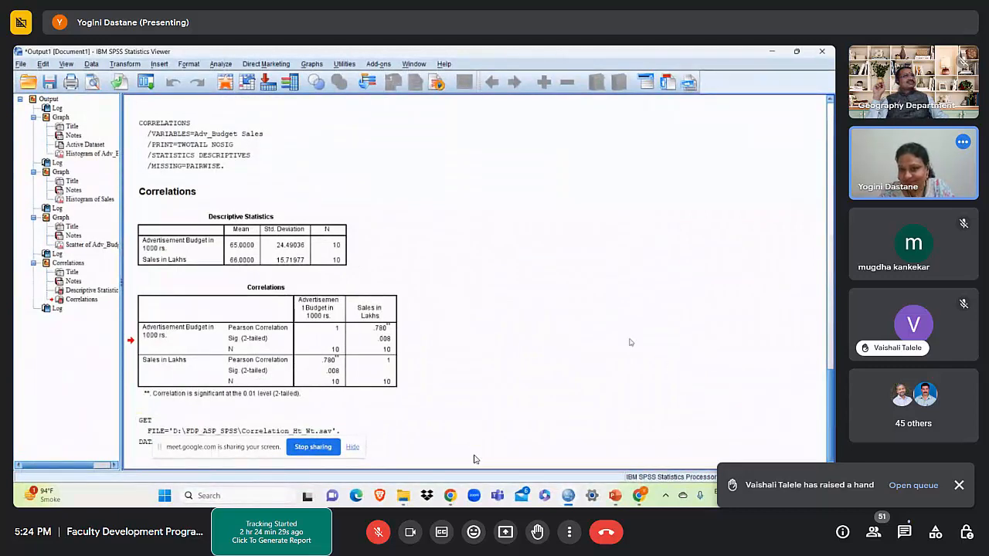
Open the meeting's raised-hands queue, lower all raised hands, and close the participant list.
click(914, 486)
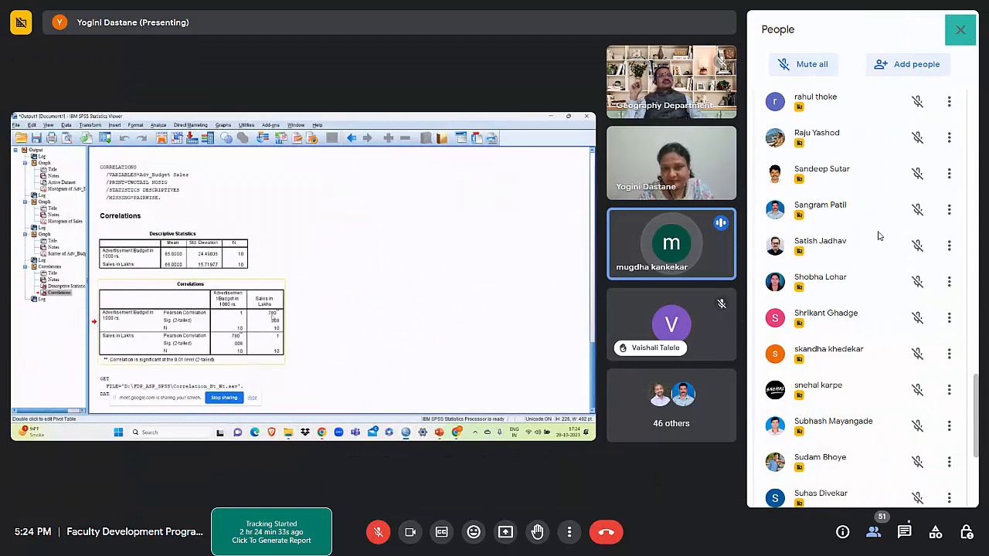
scroll(939, 355, down, 3)
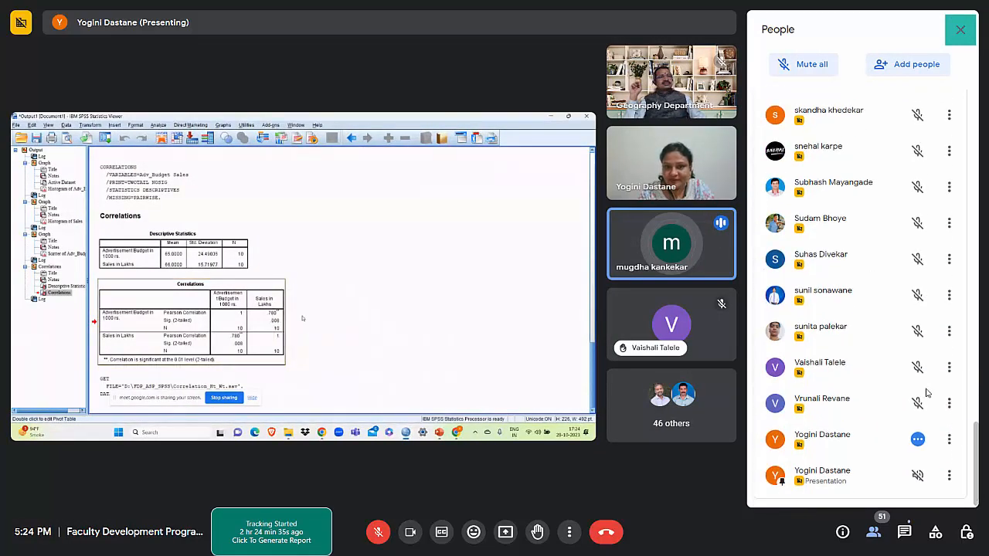
scroll(850, 379, up, 10)
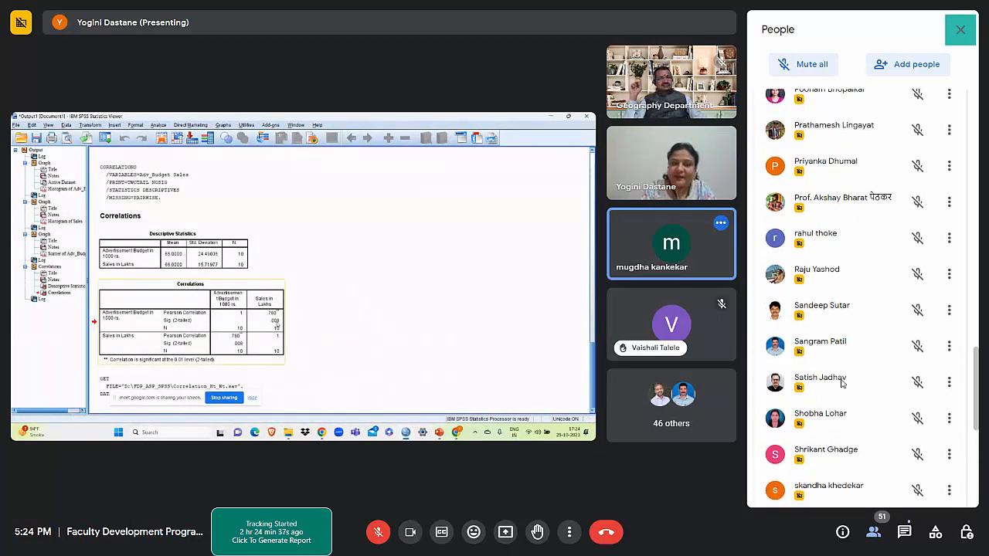
scroll(844, 380, up, 10)
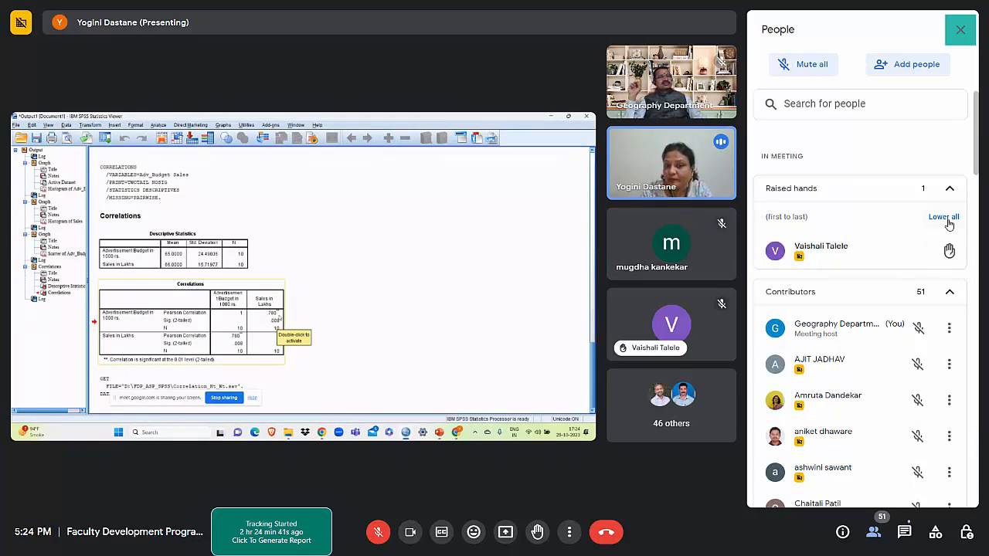
click(946, 219)
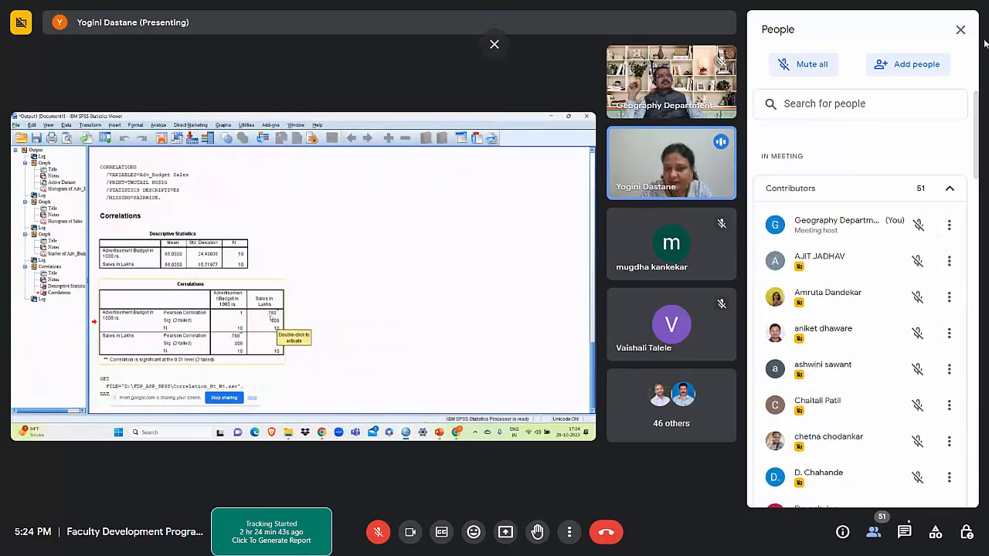
click(961, 30)
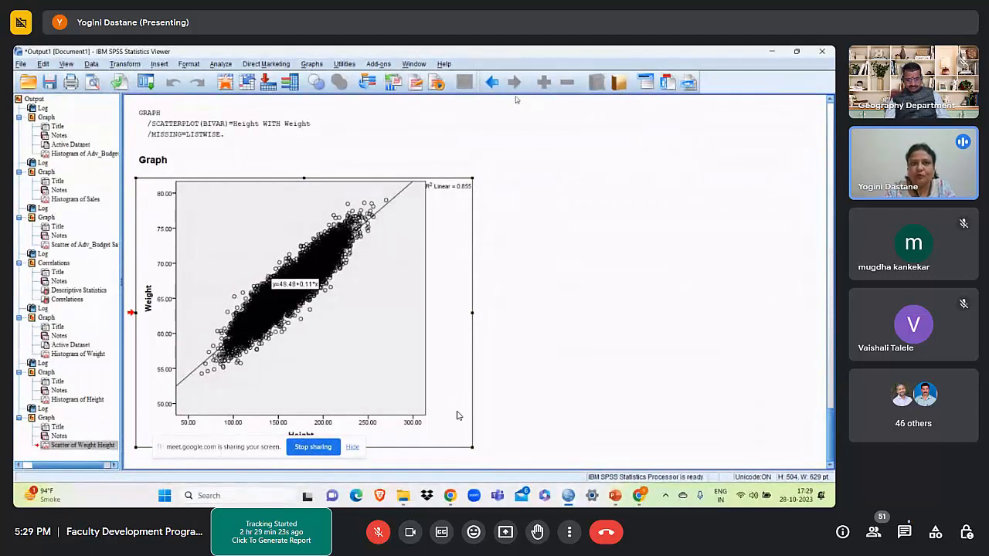
Set up a bivariate correlation with Weight and Height as the variables.
click(220, 64)
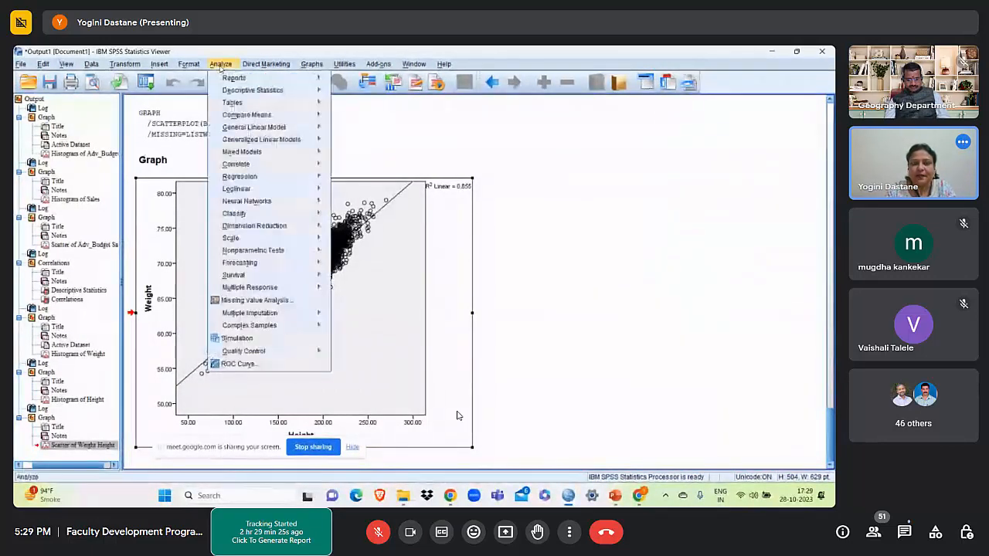
mouse_move(244, 167)
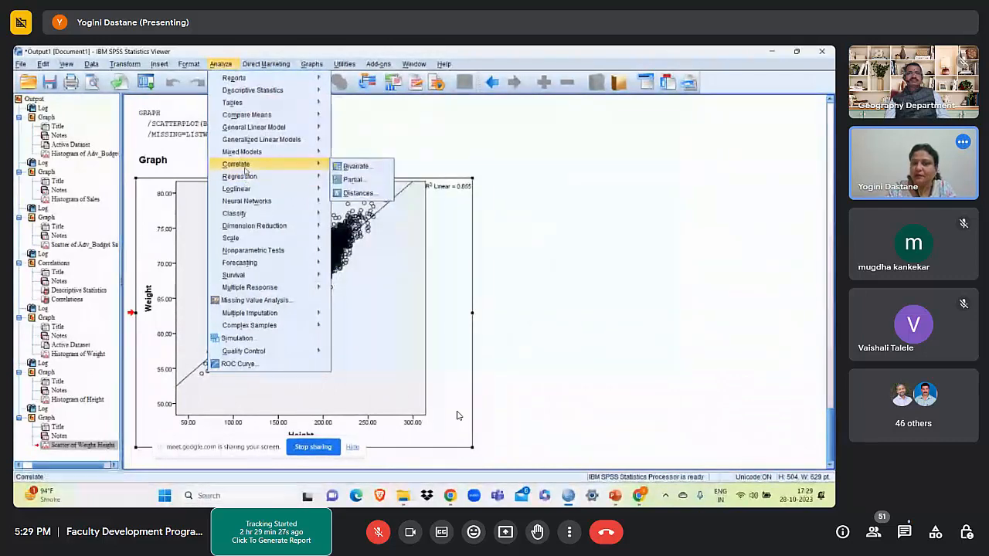
click(354, 166)
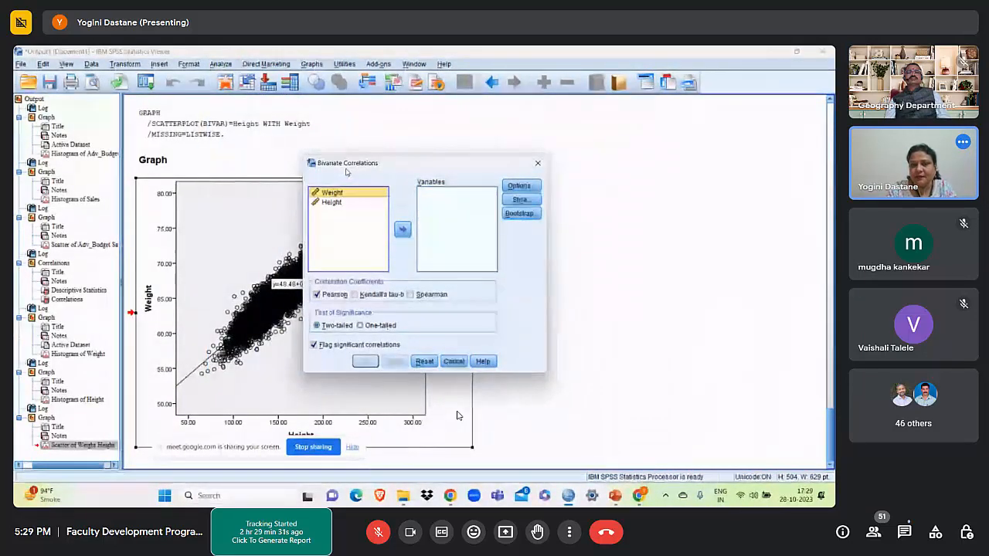
key(shift+Down)
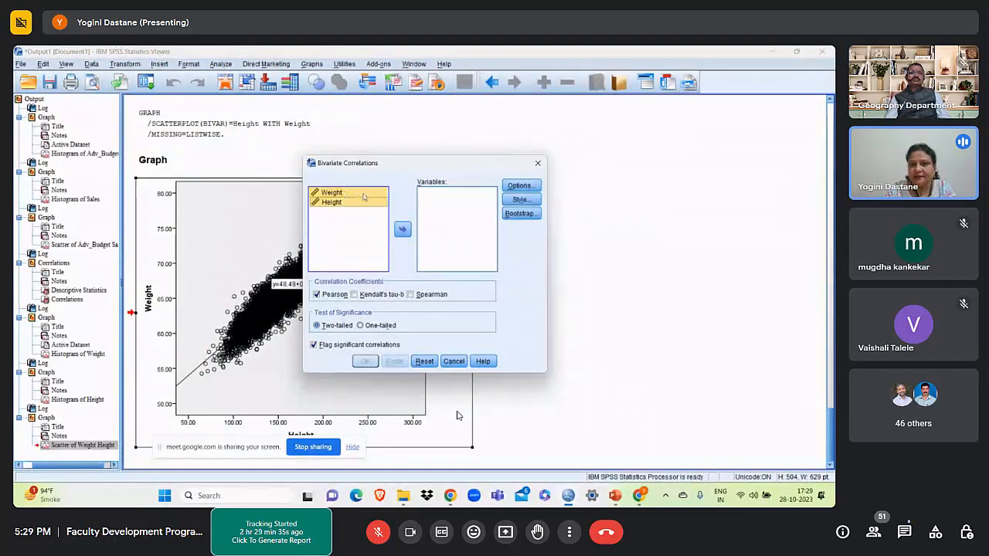
click(403, 228)
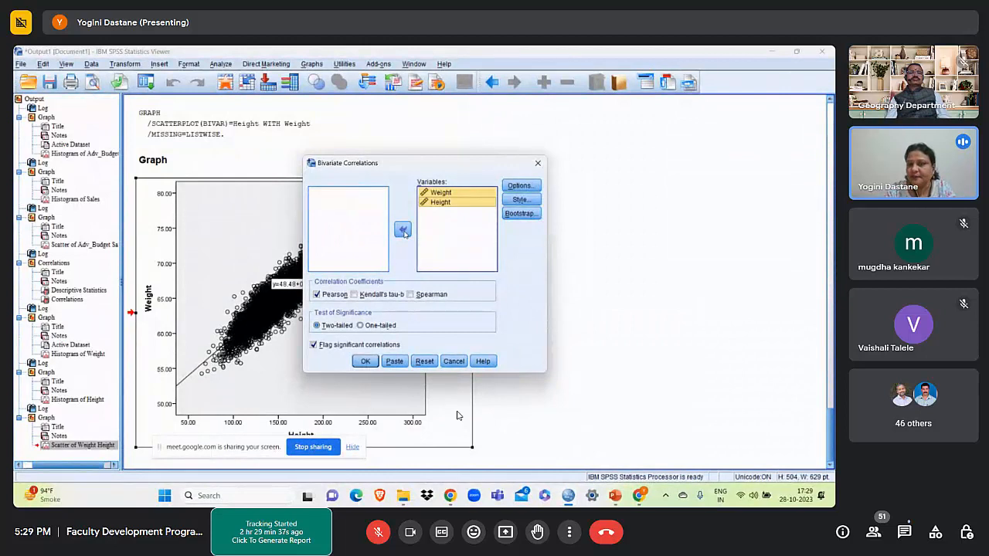
Include means and standard deviations, exclude cases pairwise, and run the two-tailed Pearson correlation of Weight and Height.
click(520, 186)
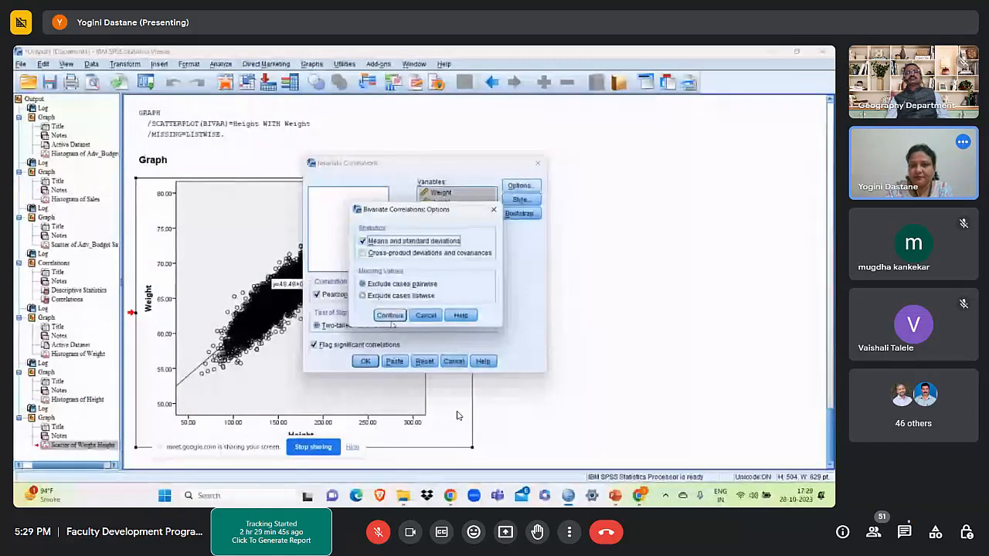
click(391, 315)
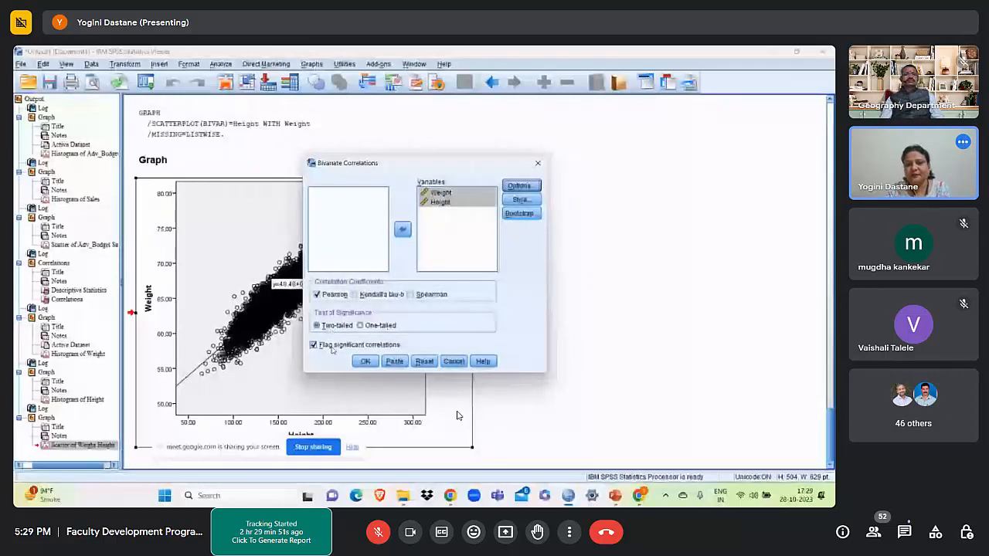
click(366, 362)
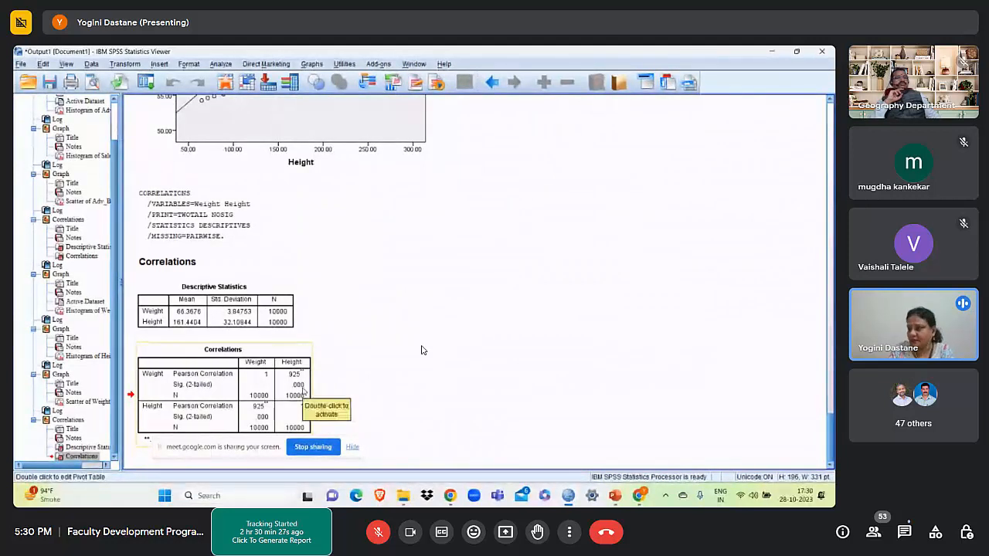
Inspect the Weight and Height values of the first two cases in the Correlation_Ht_Wt.sav data.
mouse_move(439, 305)
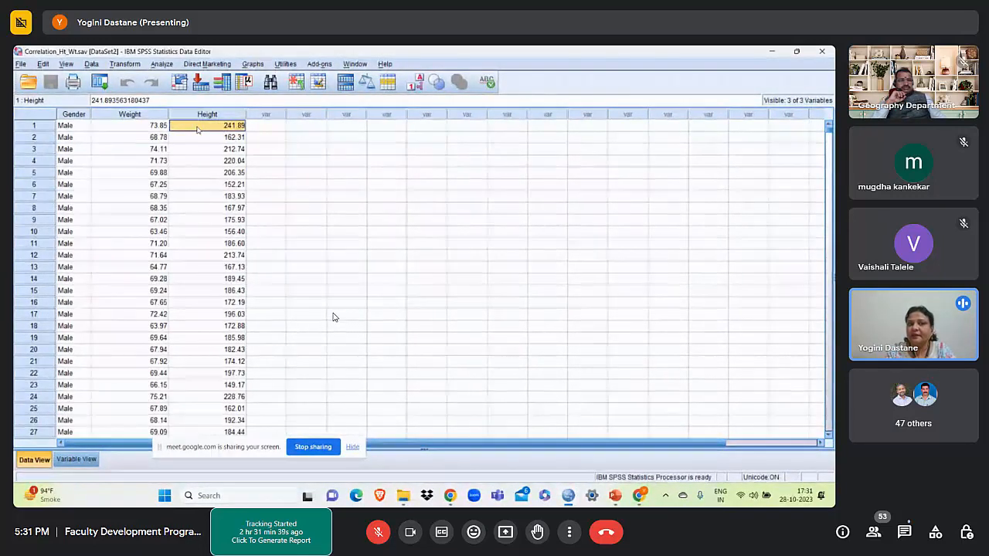
click(152, 126)
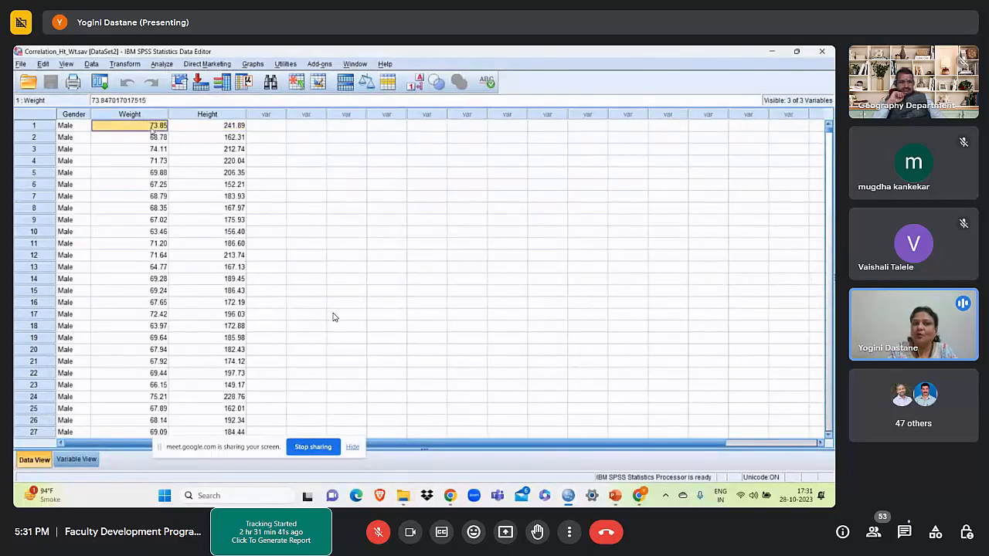
click(206, 136)
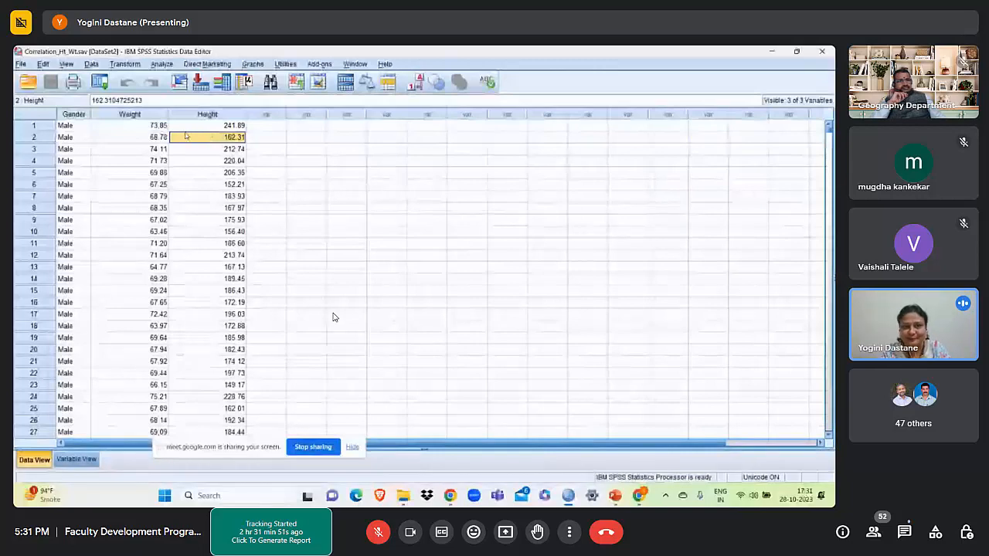
click(157, 127)
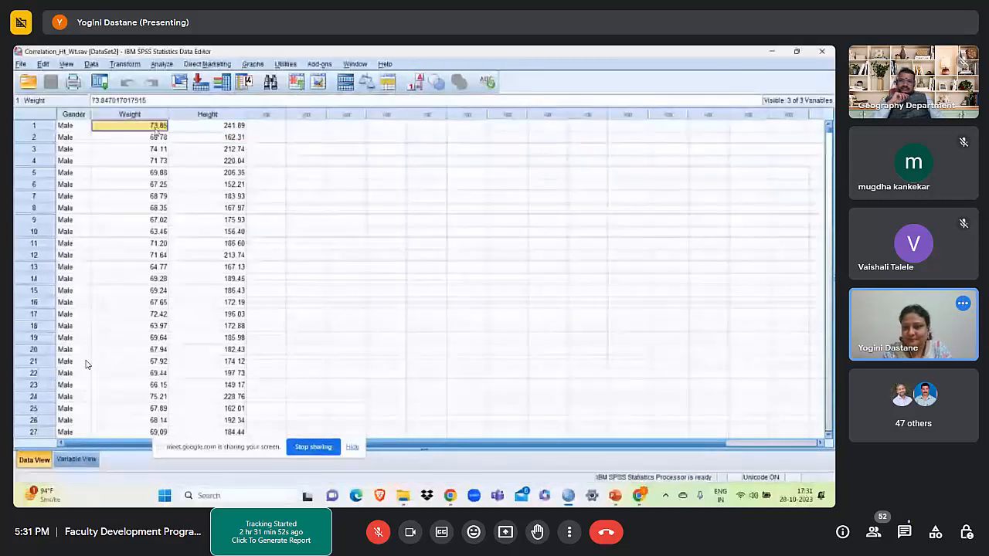
Turn the meeting microphone on to speak about the result slide, and turn it off again.
click(378, 533)
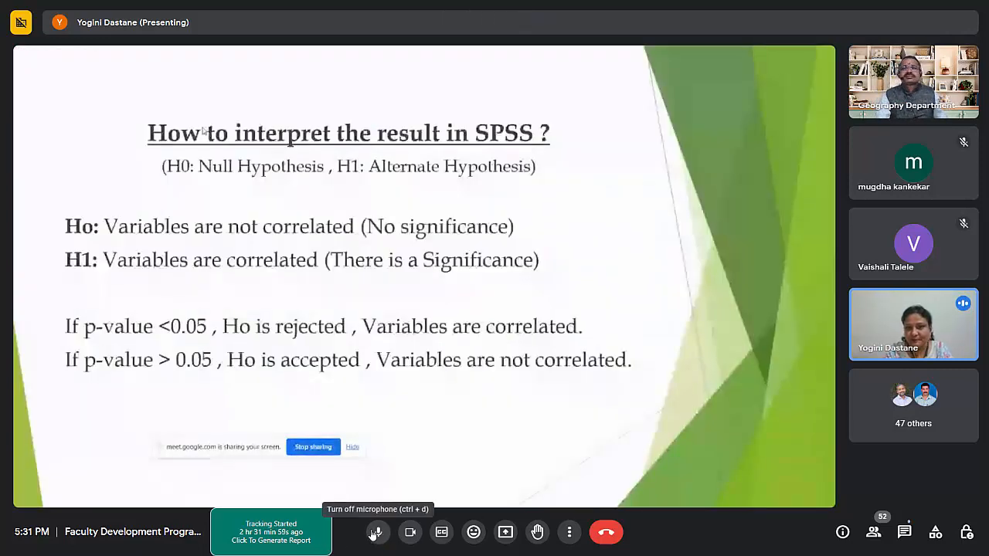
click(375, 533)
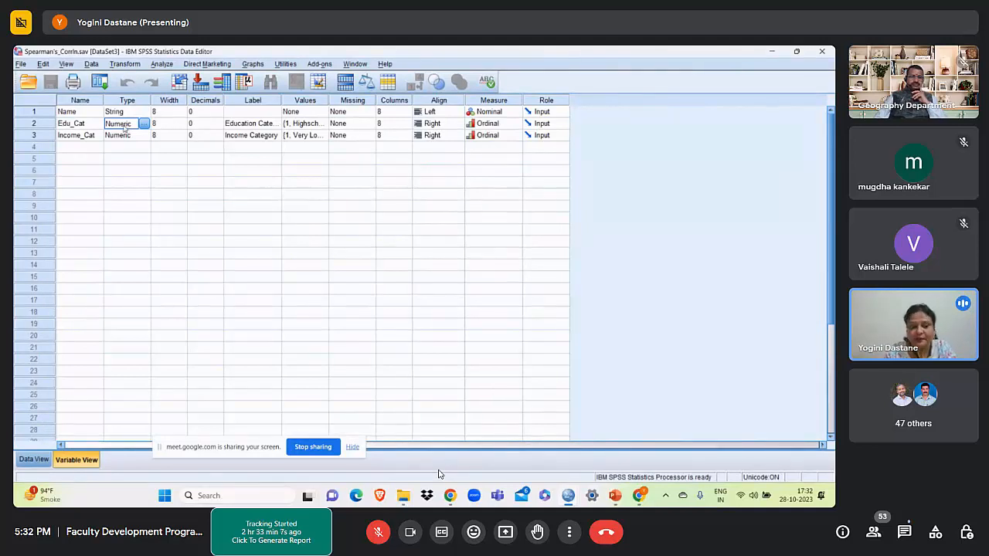
Review the value labels of Edu_Cat from Highschool to Ph.D, and select Ordinal as its measurement level.
key(Tab)
key(Tab)
key(Tab)
key(Tab)
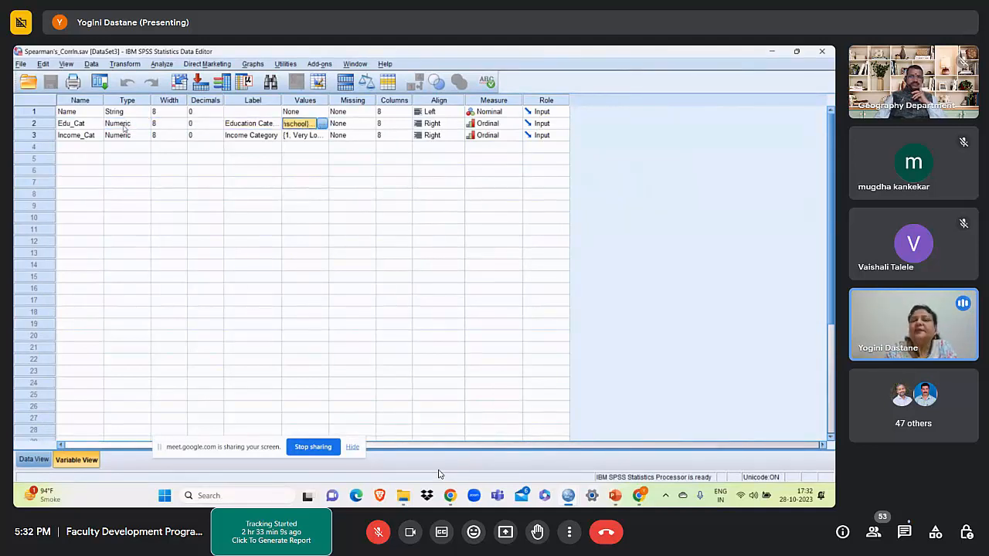
click(321, 124)
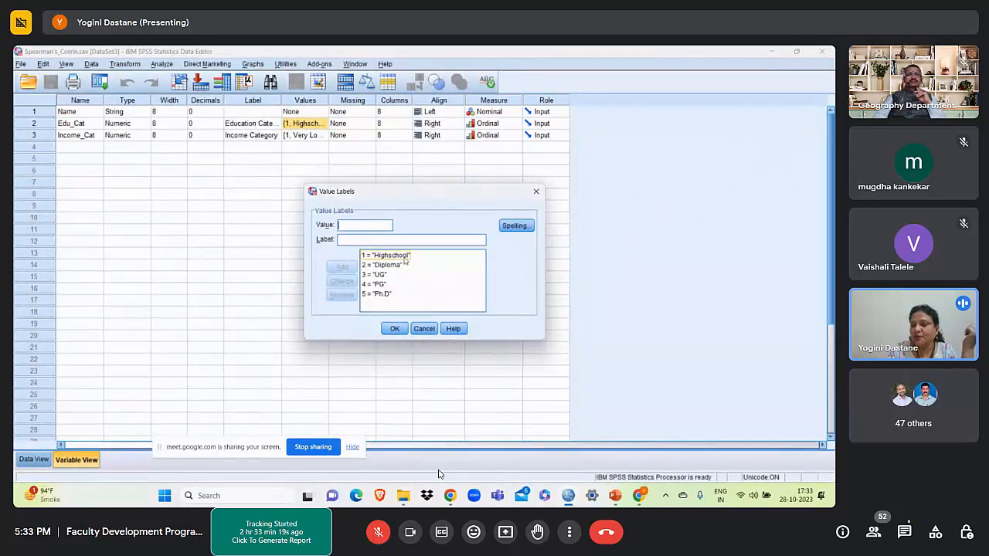
click(396, 265)
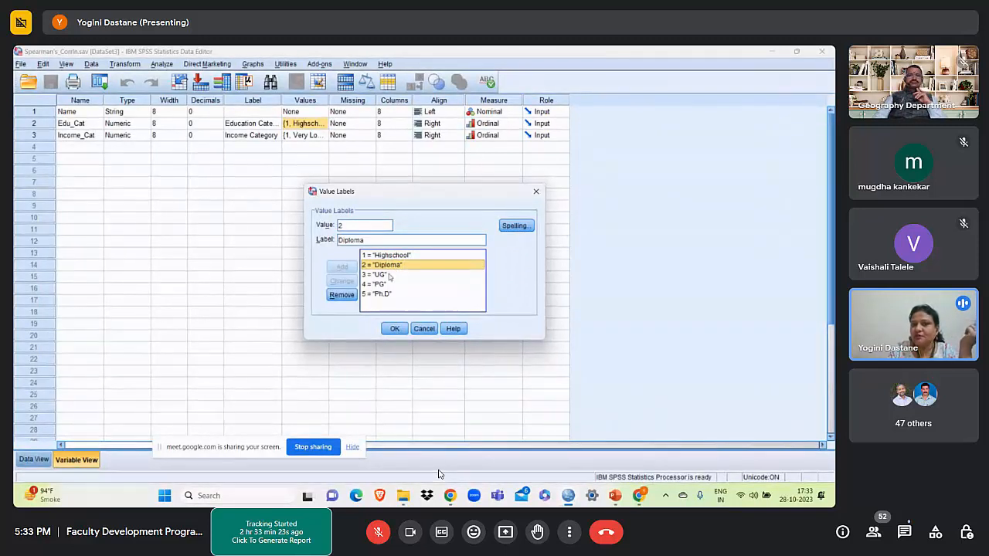
click(391, 275)
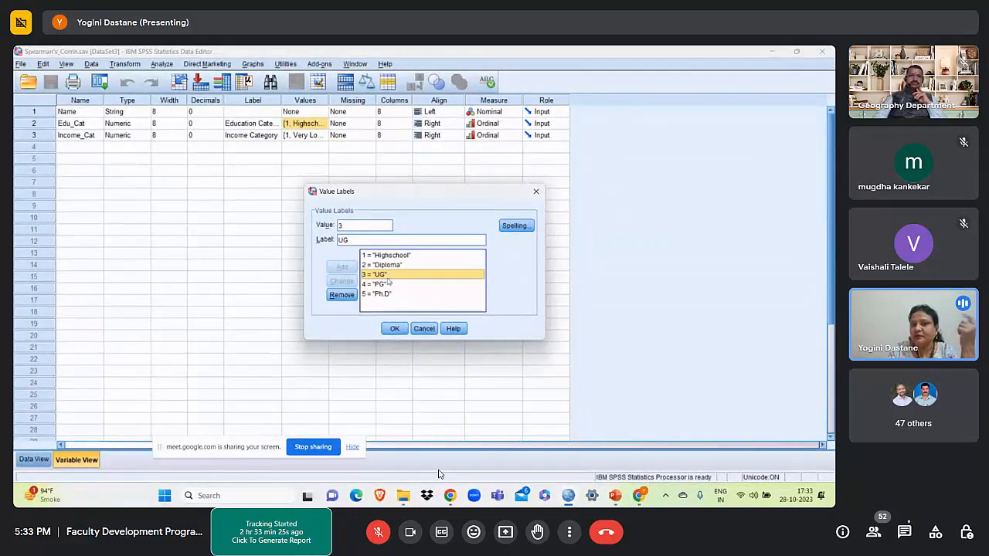
click(384, 285)
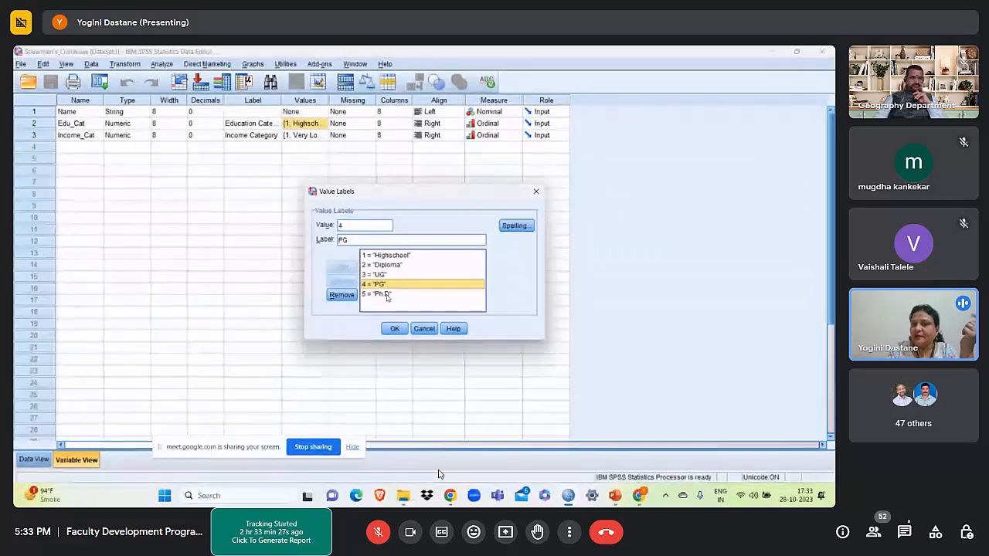
click(387, 294)
click(394, 329)
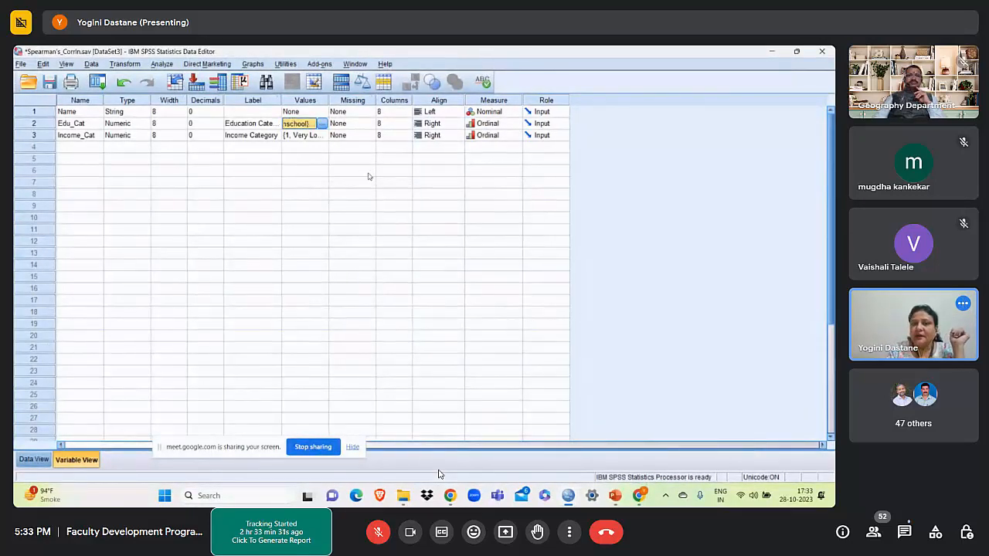
click(493, 125)
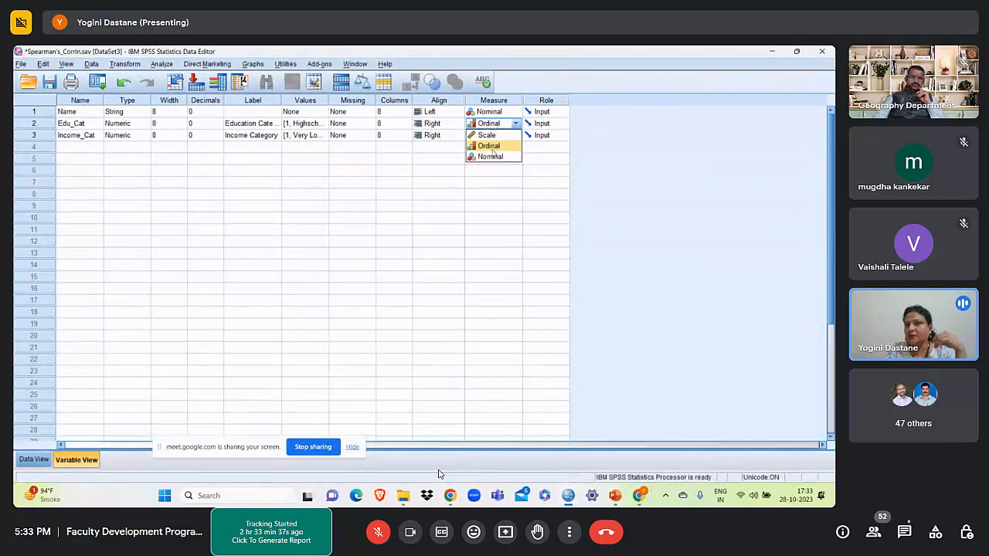
click(490, 147)
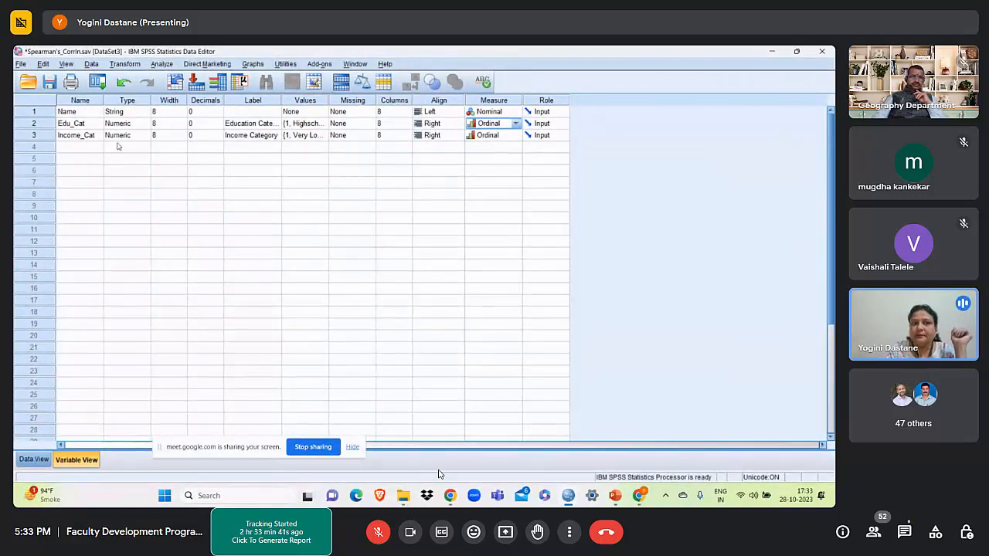
Review the value labels of Income_Cat from Very Low to Very High, and select Ordinal as its measurement level.
click(82, 138)
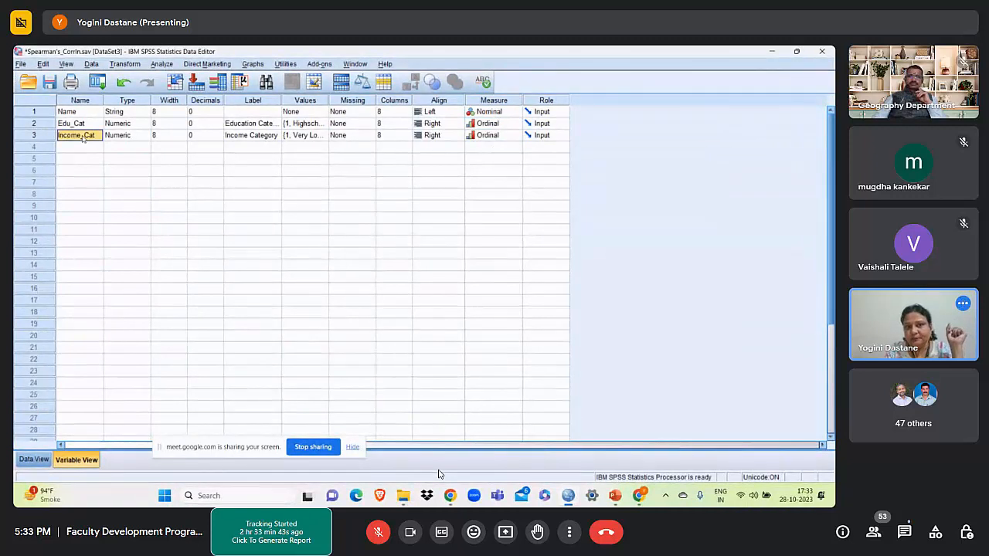
click(313, 135)
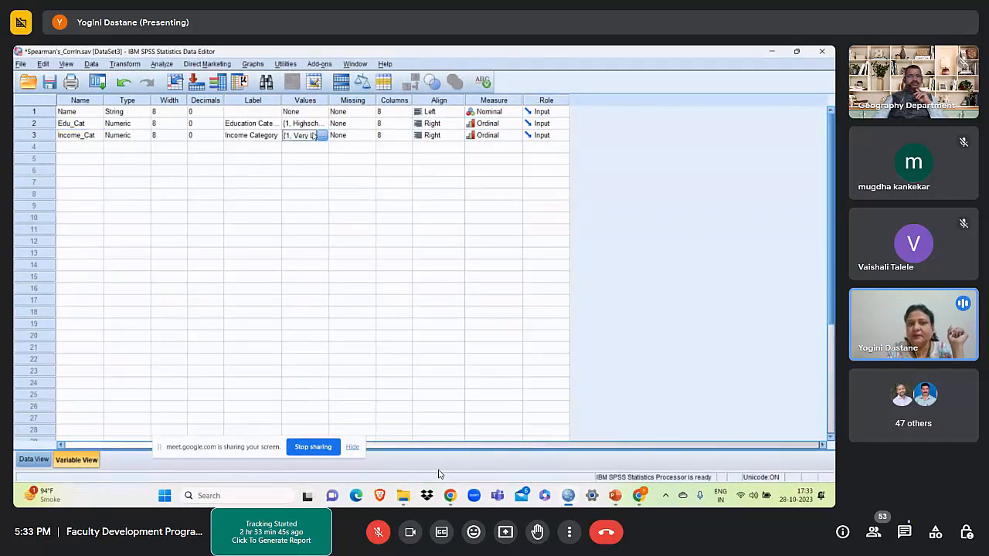
click(320, 135)
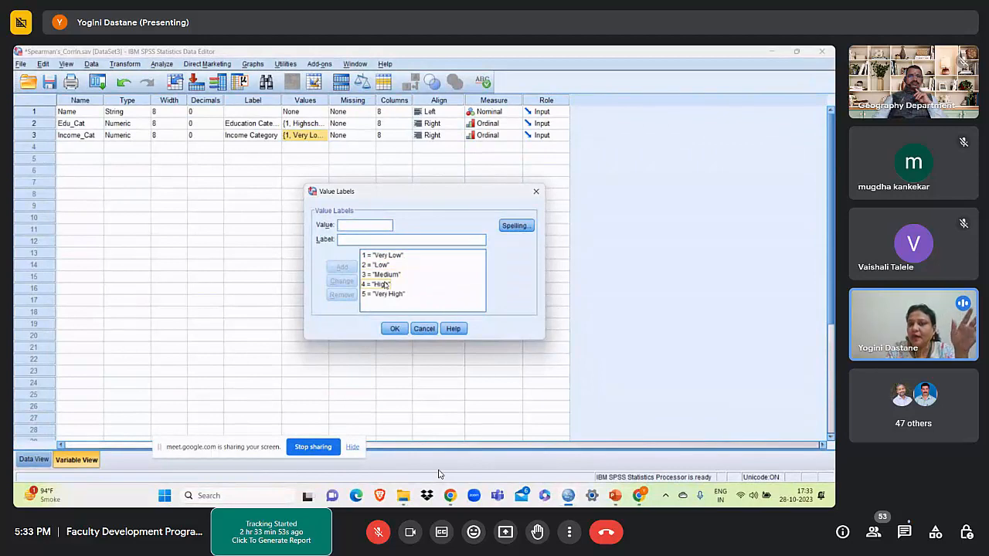
click(393, 329)
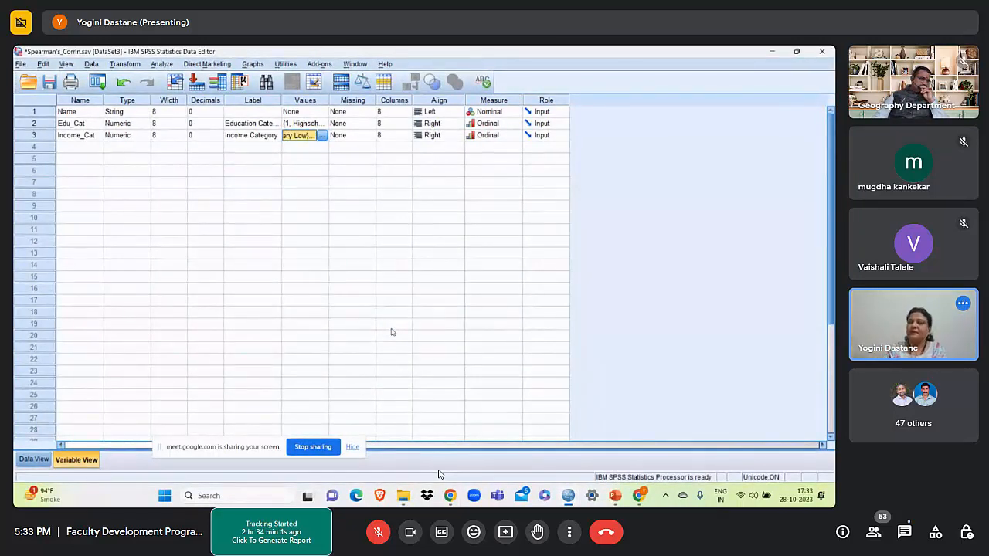
click(348, 324)
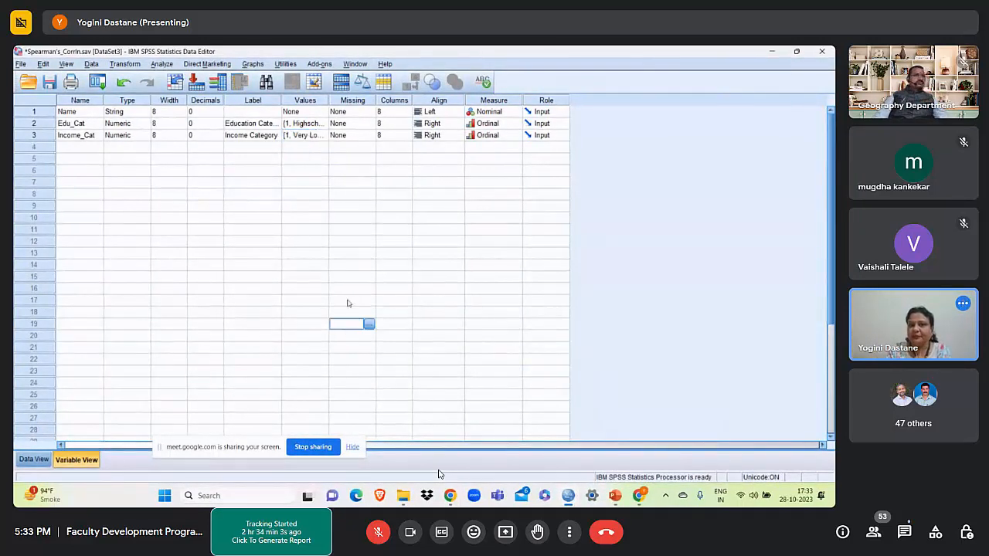
click(511, 135)
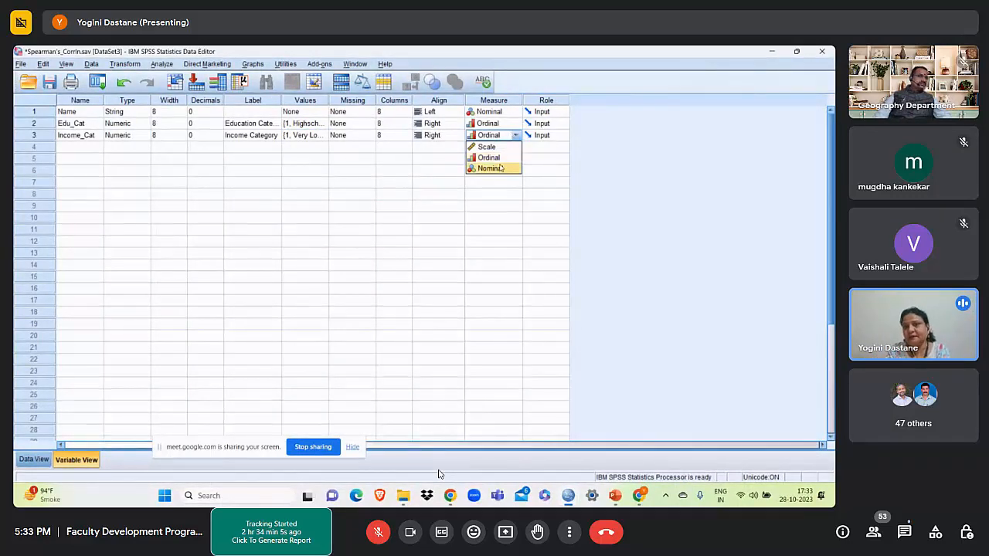
click(497, 158)
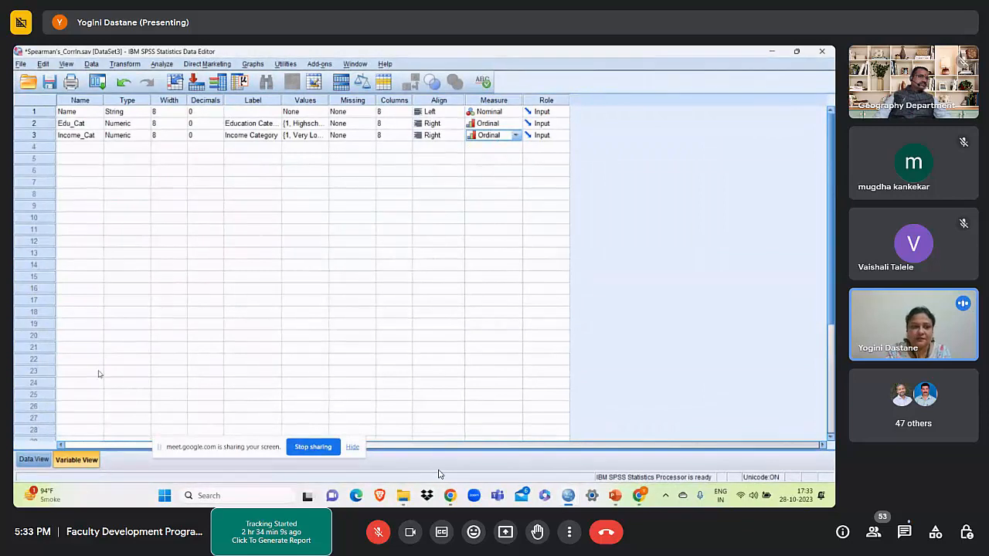
Inspect the Edu_Cat and Income_Cat values of the first two cases in the Spearman's data.
click(42, 460)
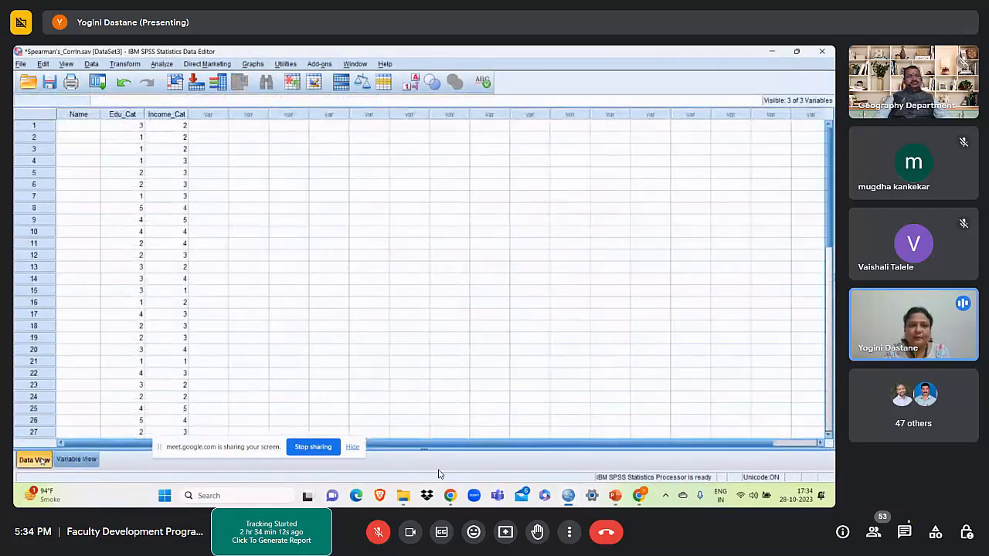
click(306, 293)
click(126, 127)
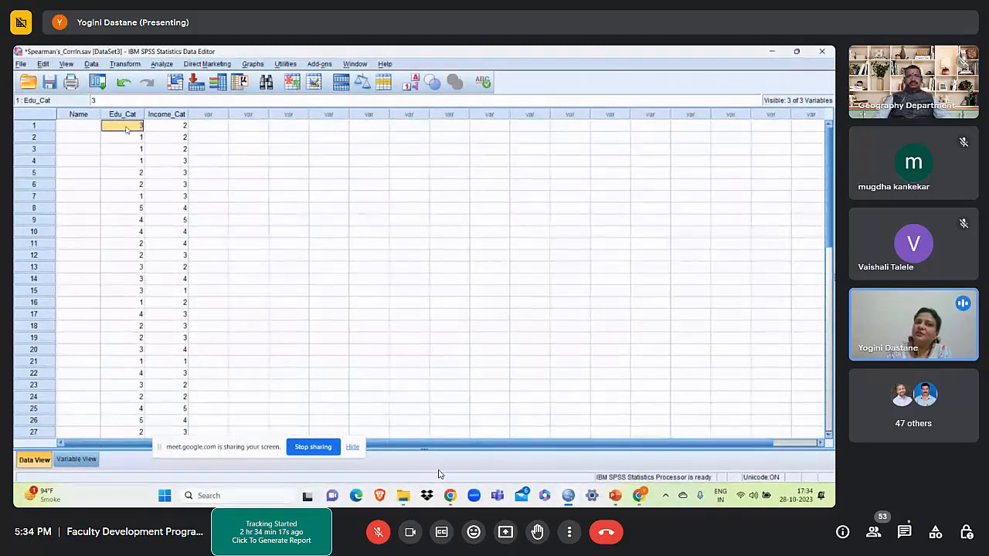
click(174, 127)
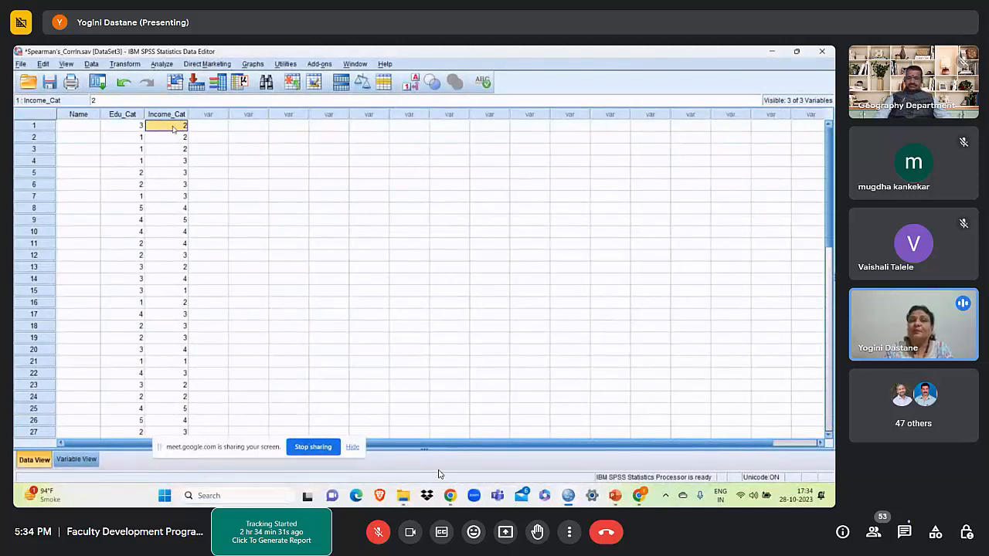
click(124, 127)
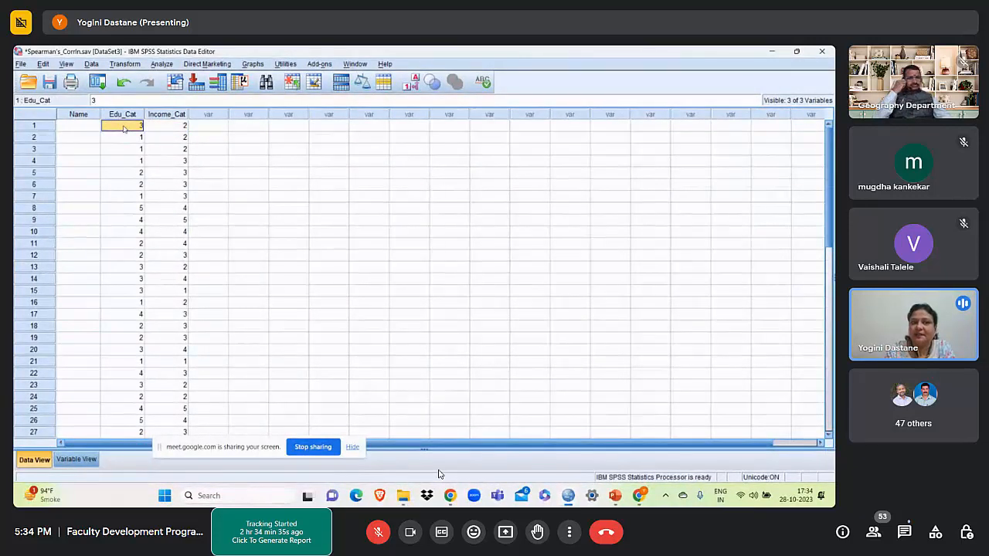
click(162, 127)
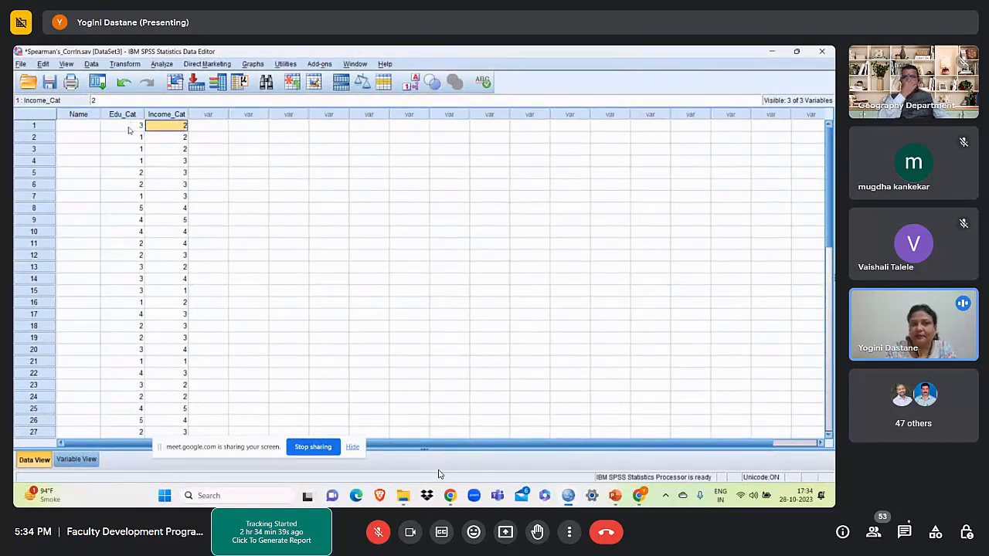
click(130, 129)
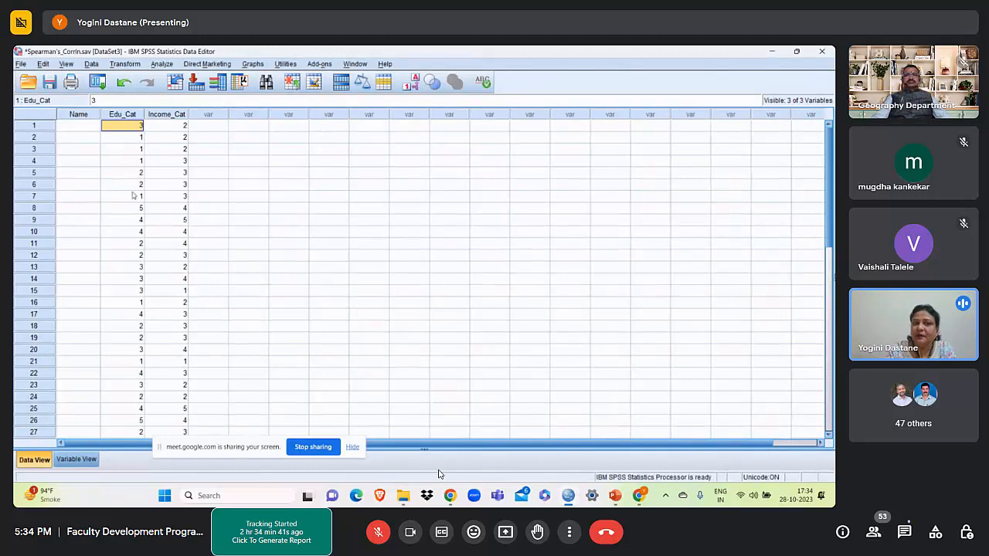
click(170, 140)
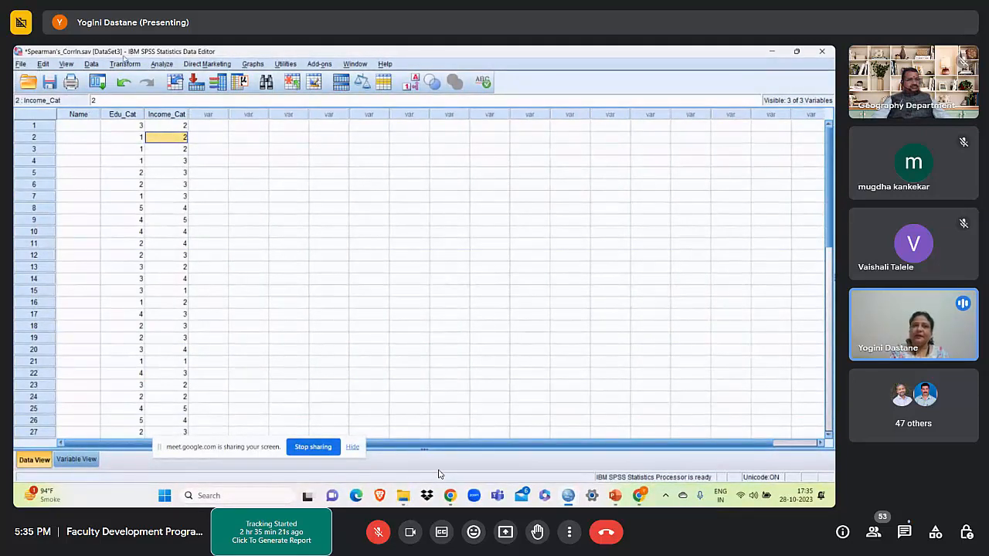
Start a bivariate correlation and add Education Category and Income Category as its variables.
click(159, 65)
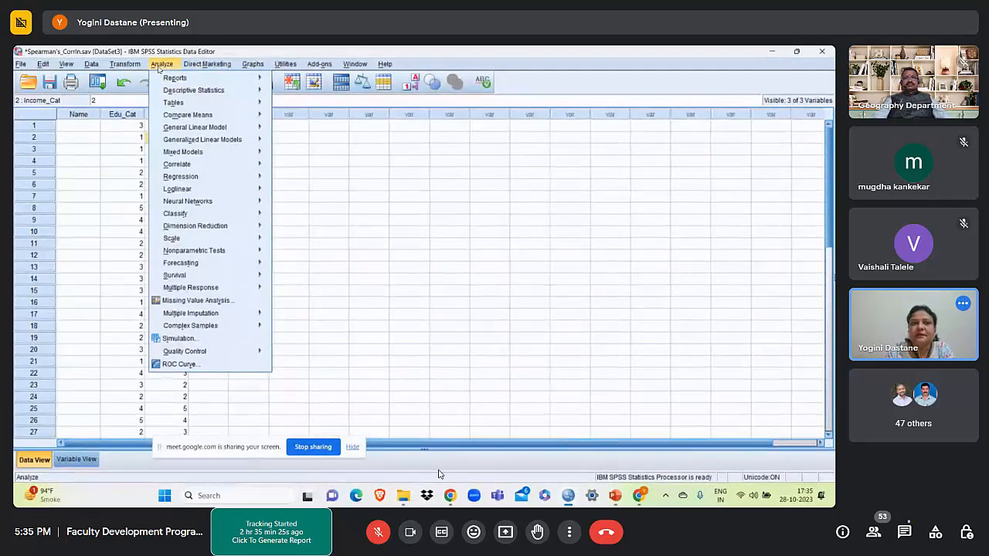
mouse_move(211, 160)
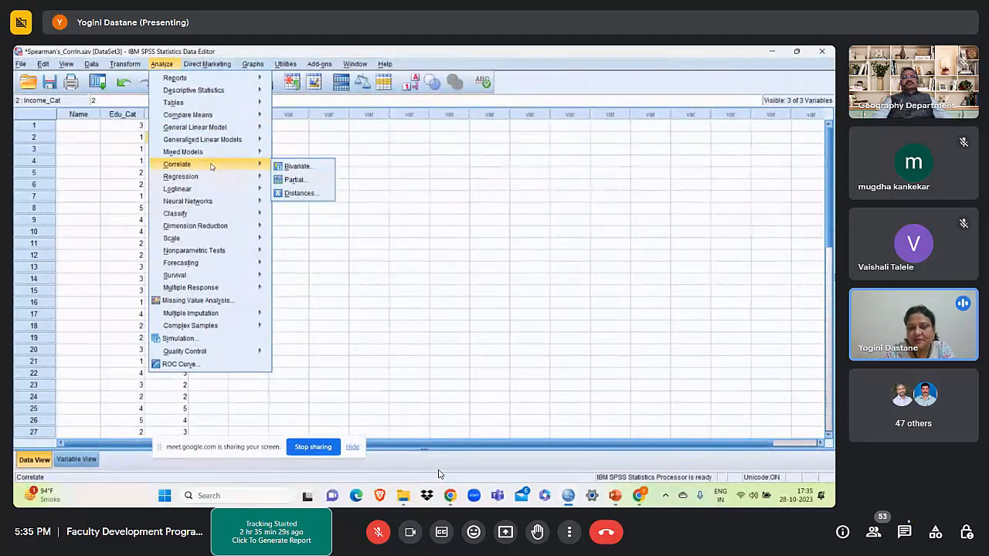
click(296, 166)
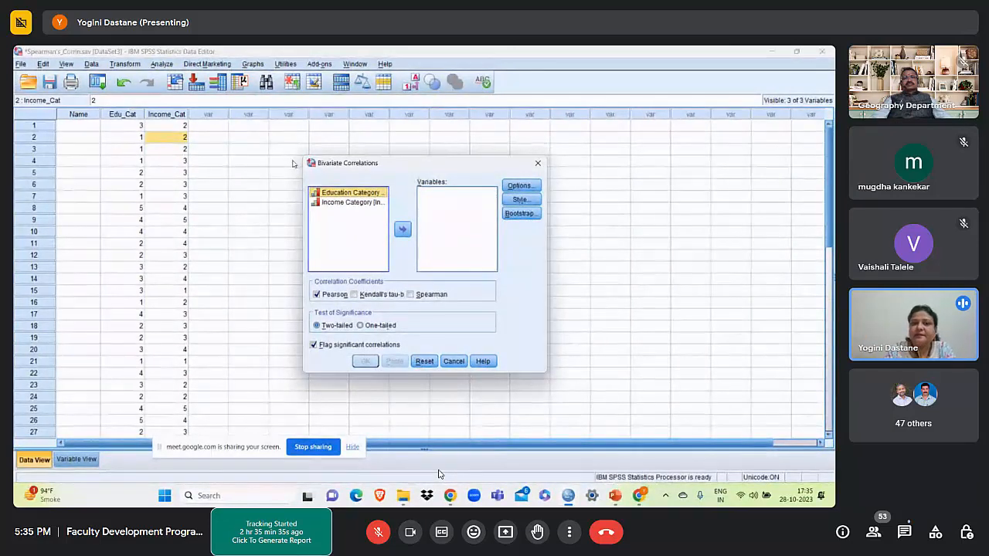
click(398, 234)
click(372, 194)
click(402, 231)
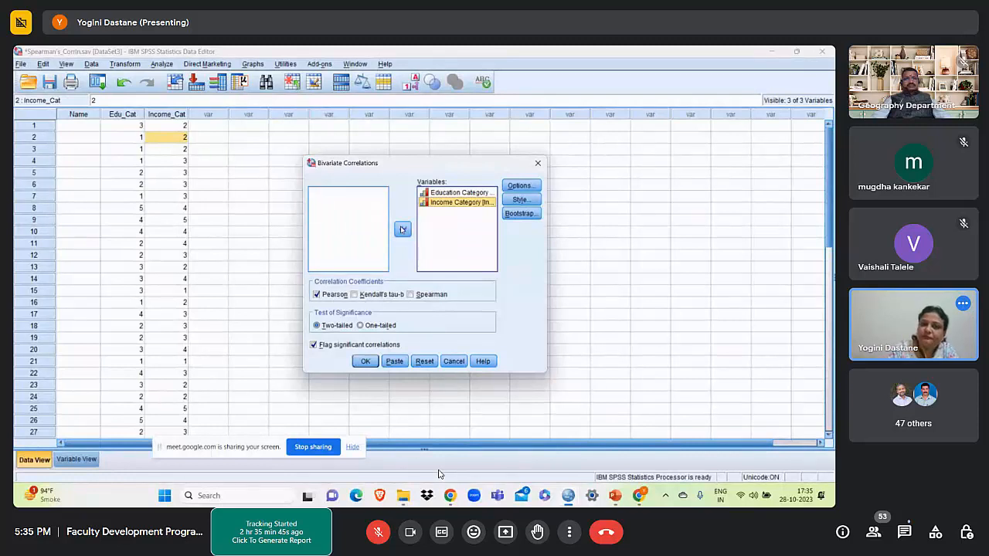
Replace the Pearson coefficient with Spearman and run the two-tailed correlation of Education Category and Income Category.
click(335, 298)
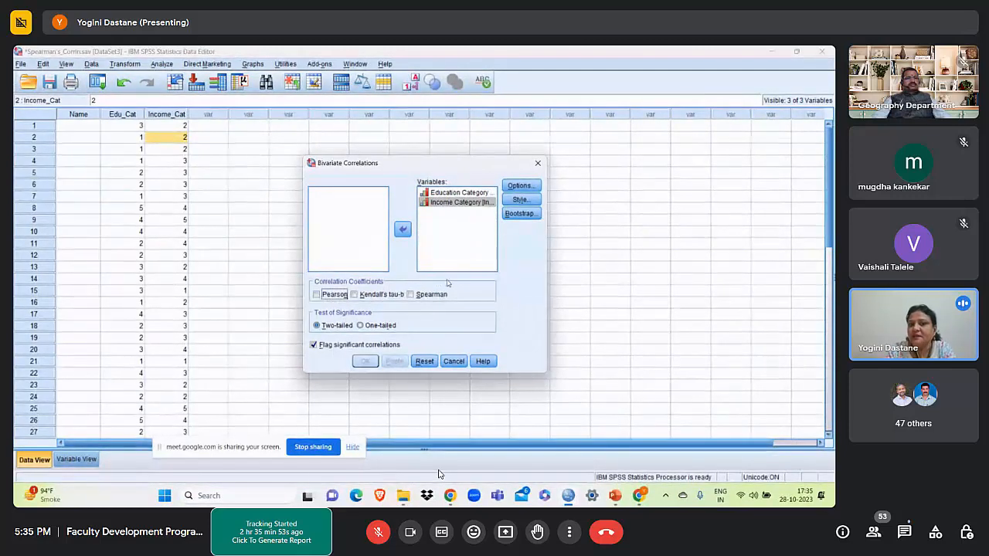
click(424, 297)
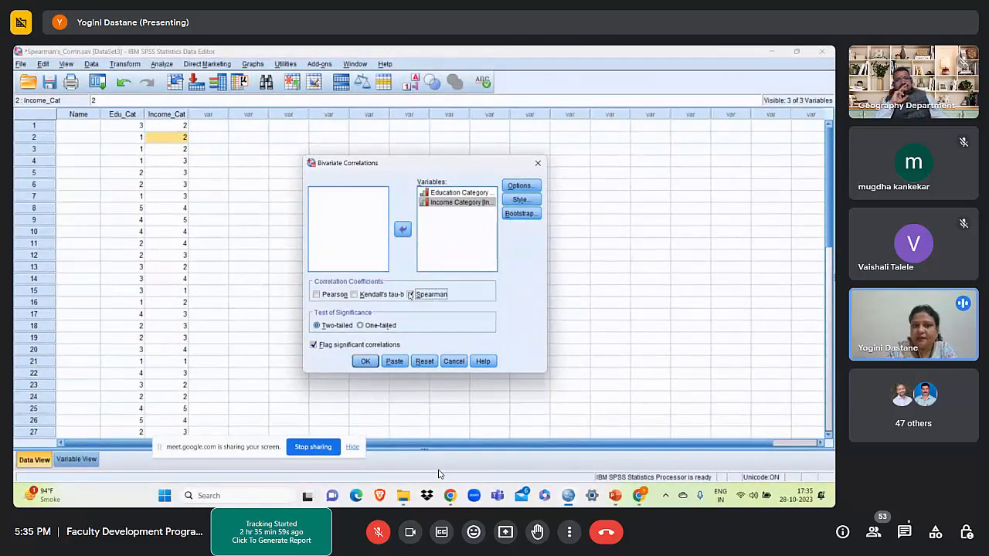
click(366, 360)
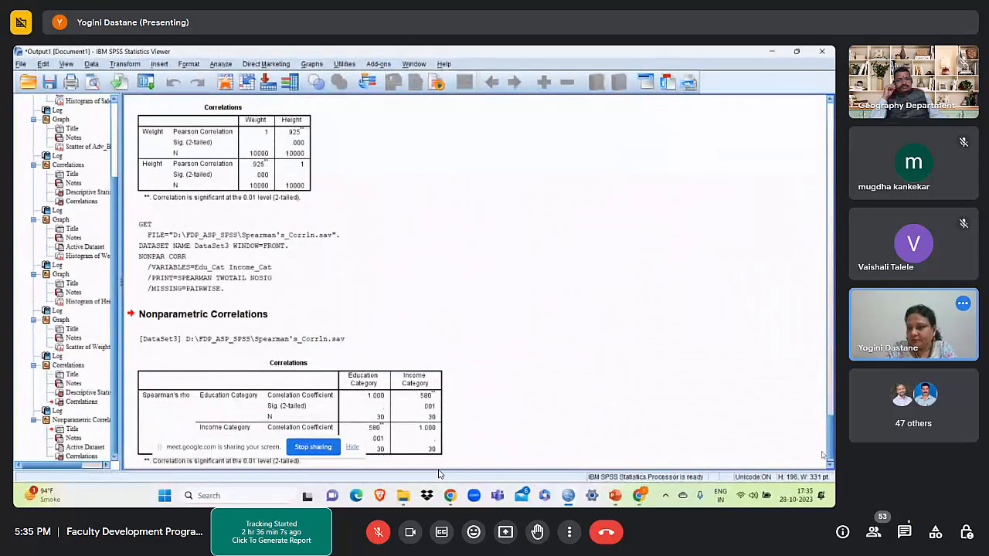
Examine the Spearman's rho table for Education Category and Income Category under Nonparametric Correlations, and select the table.
scroll(577, 372, down, 1)
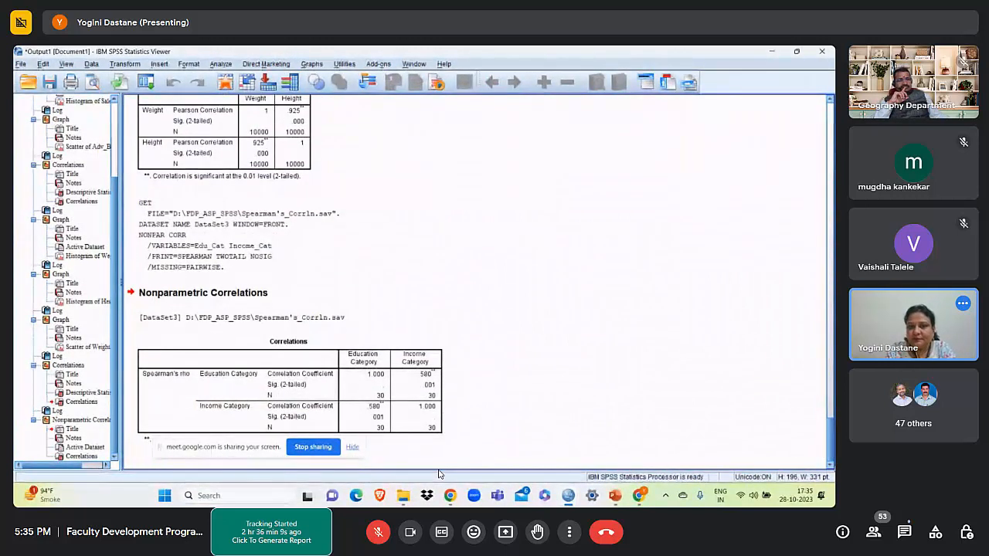
click(219, 394)
click(220, 394)
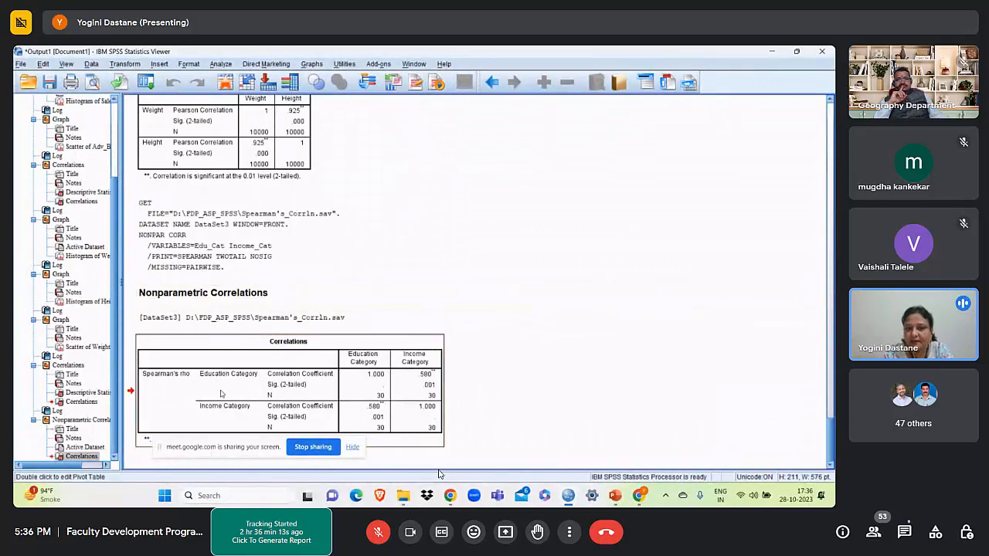